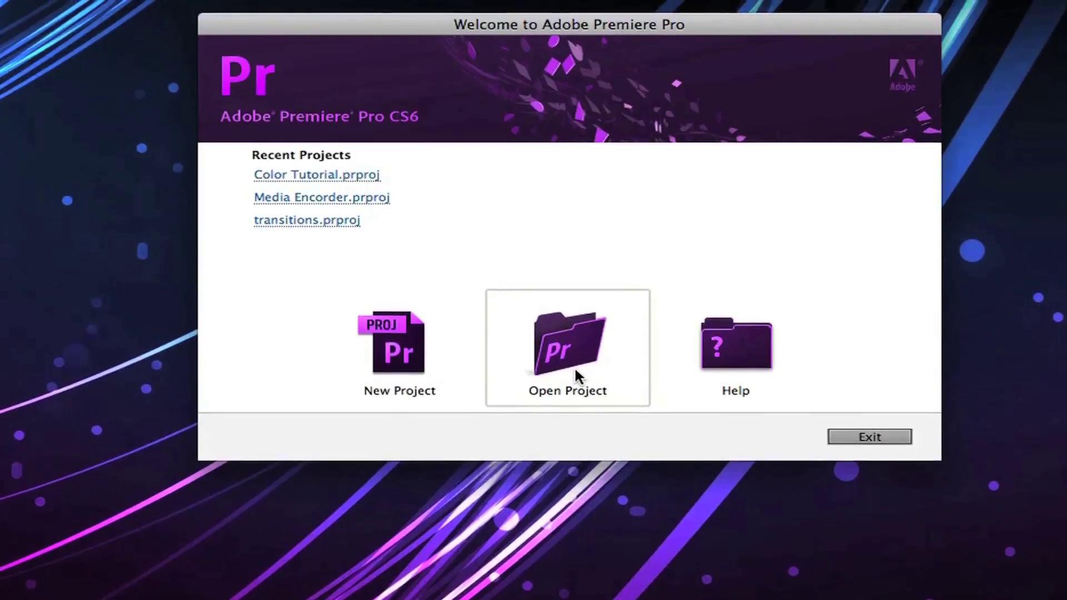
# Step: Start a new project named 'Premiere Intro', keeping Timecode display and the default scratch disks
pyautogui.click(386, 344)
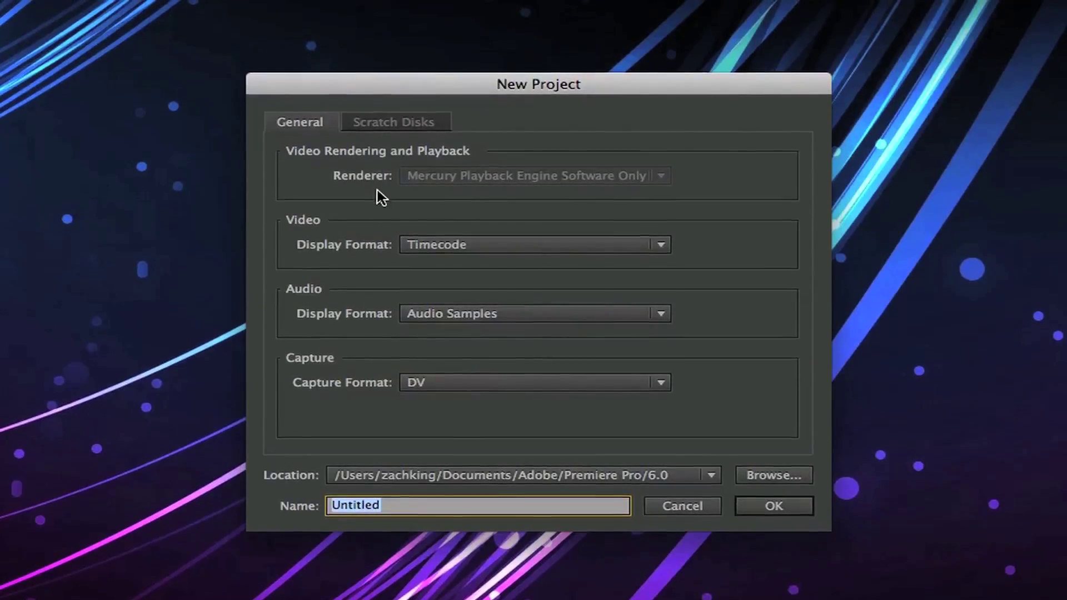
pyautogui.click(487, 248)
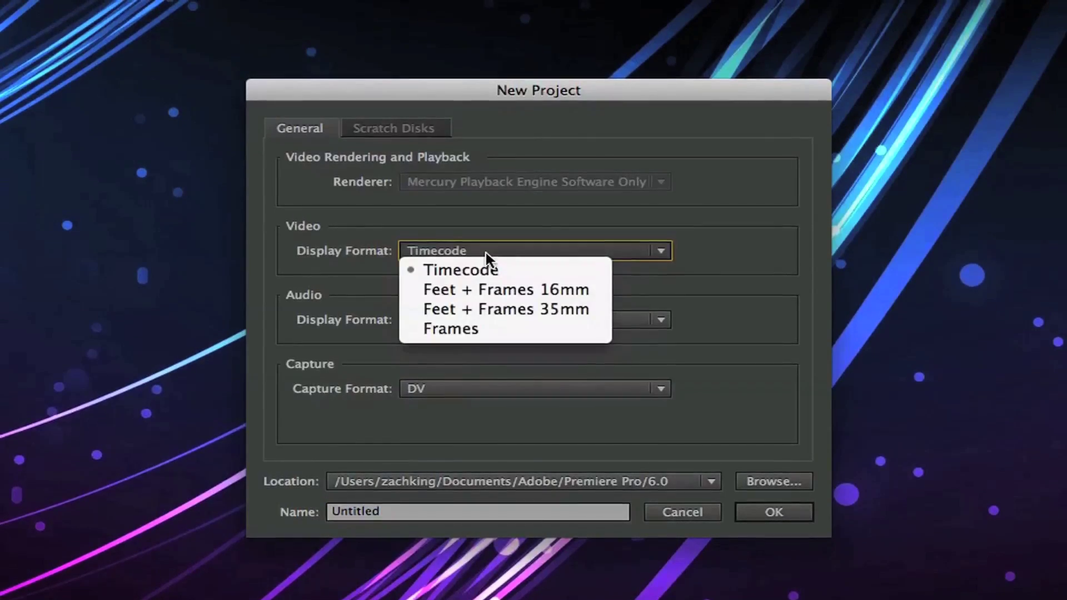
pyautogui.click(510, 249)
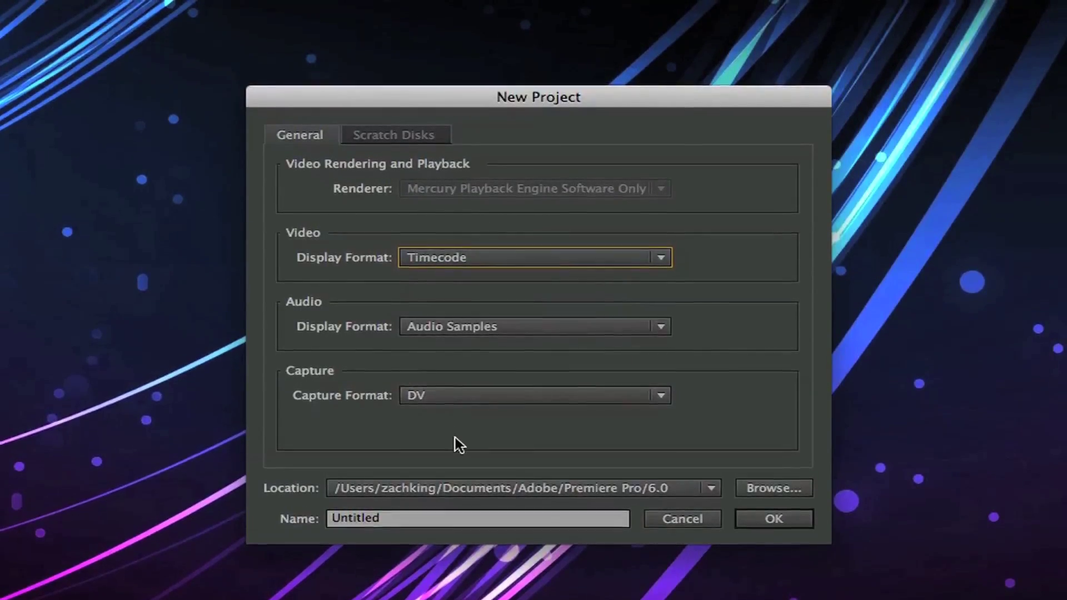
pyautogui.doubleClick(398, 519)
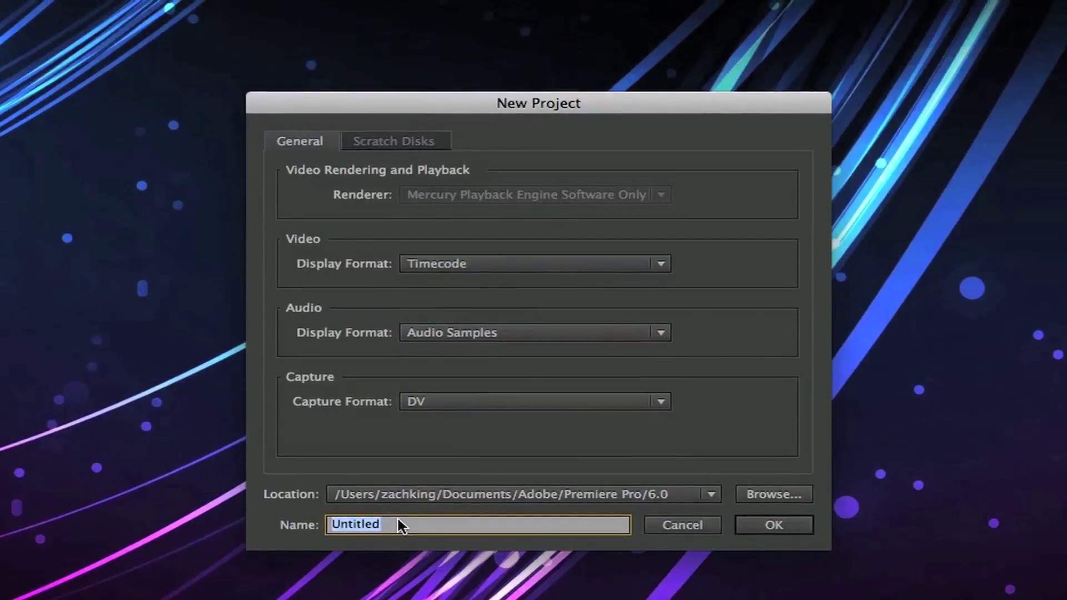
pyautogui.write('Premiere Intro')
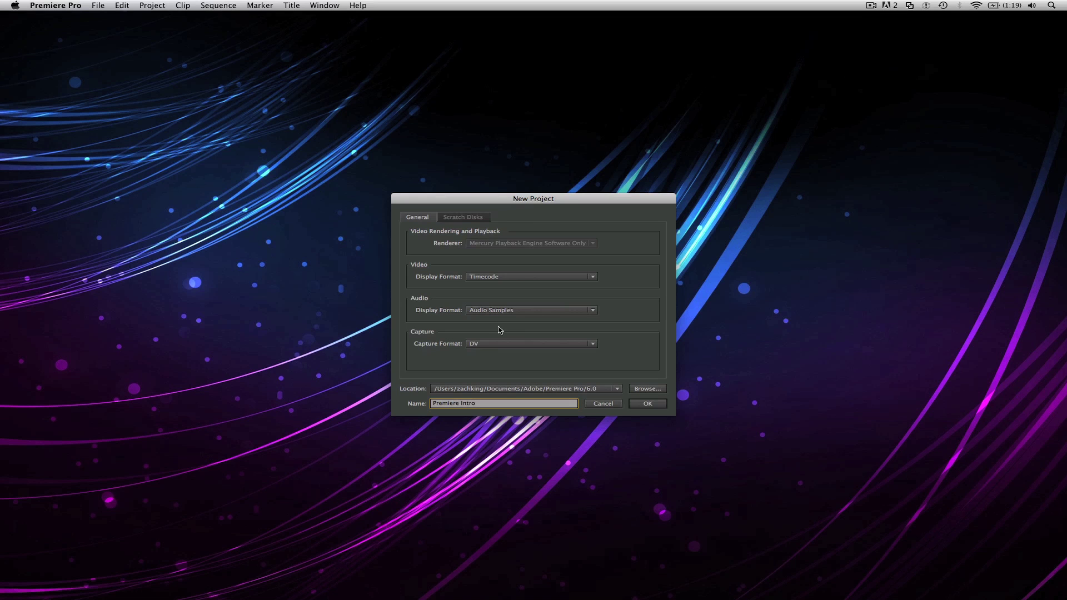
pyautogui.click(479, 218)
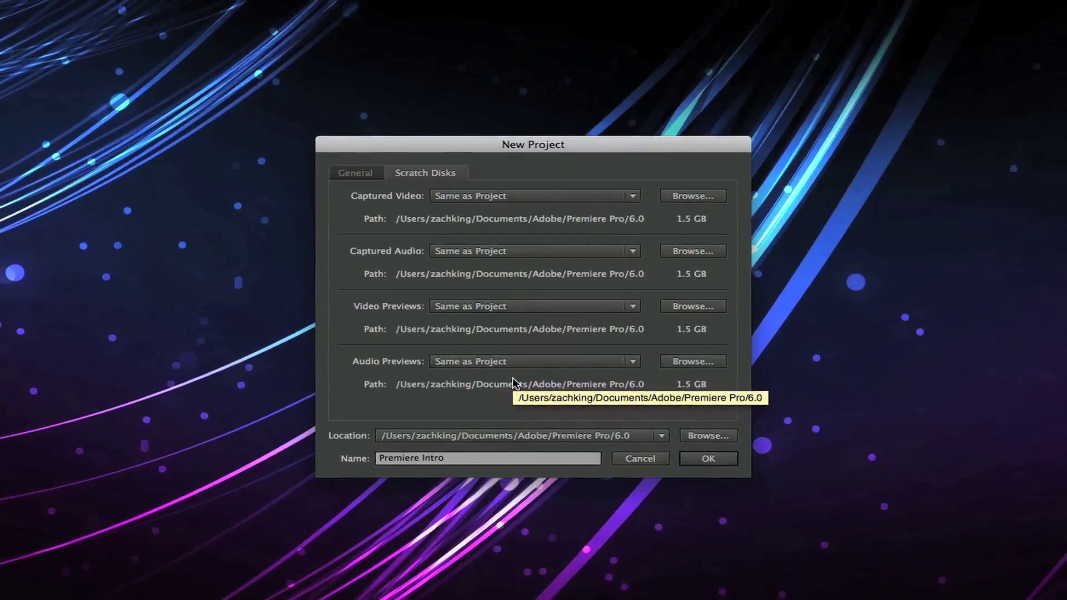
pyautogui.click(356, 172)
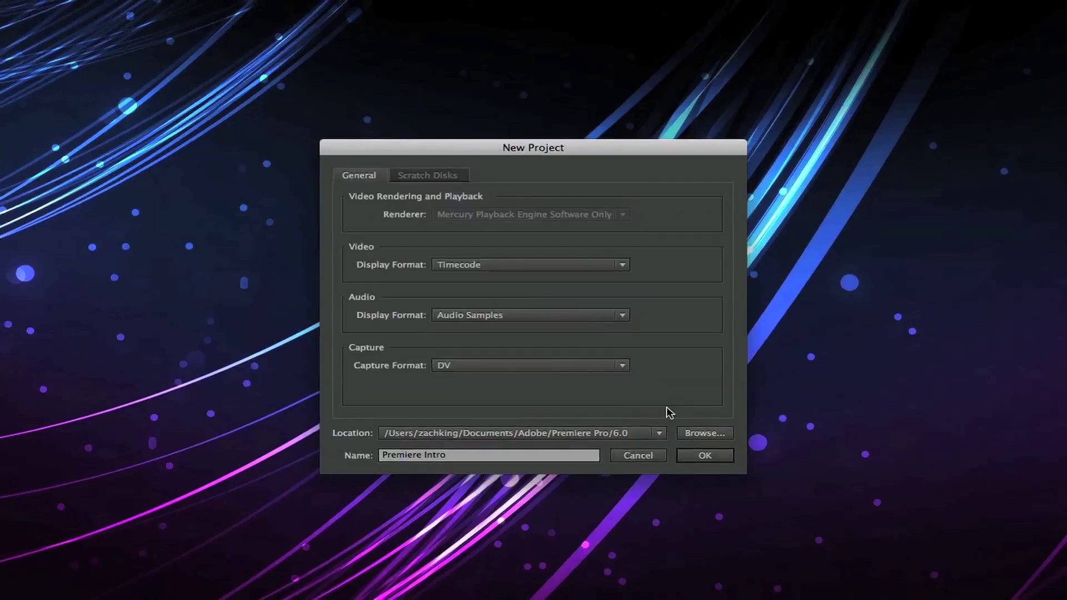
# Step: Confirm the project, then create Sequence 01 from the DV-NTSC Widescreen 48kHz preset
pyautogui.click(705, 455)
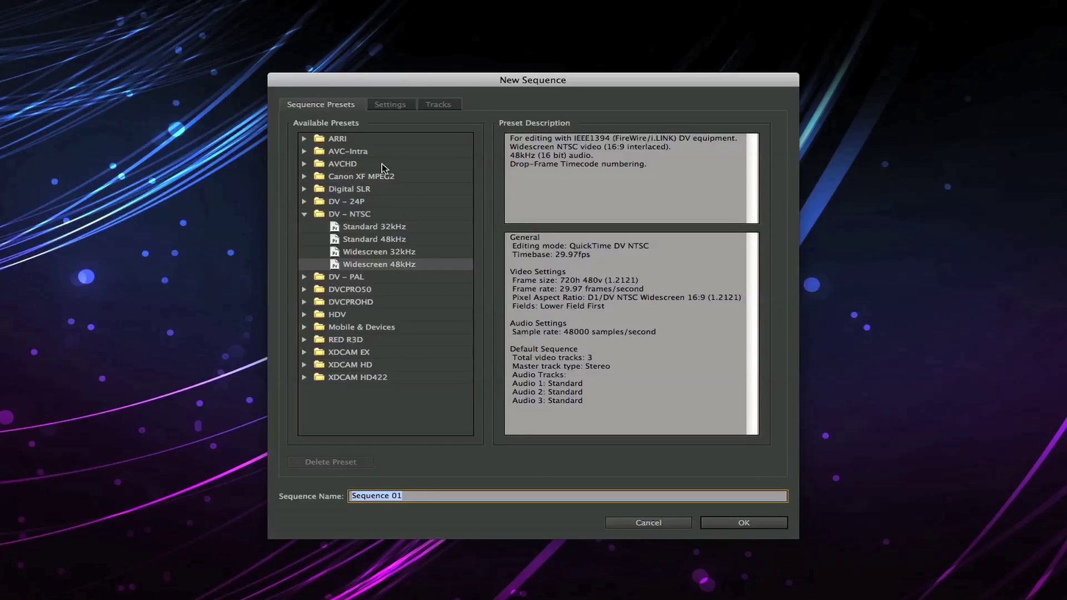
pyautogui.click(745, 523)
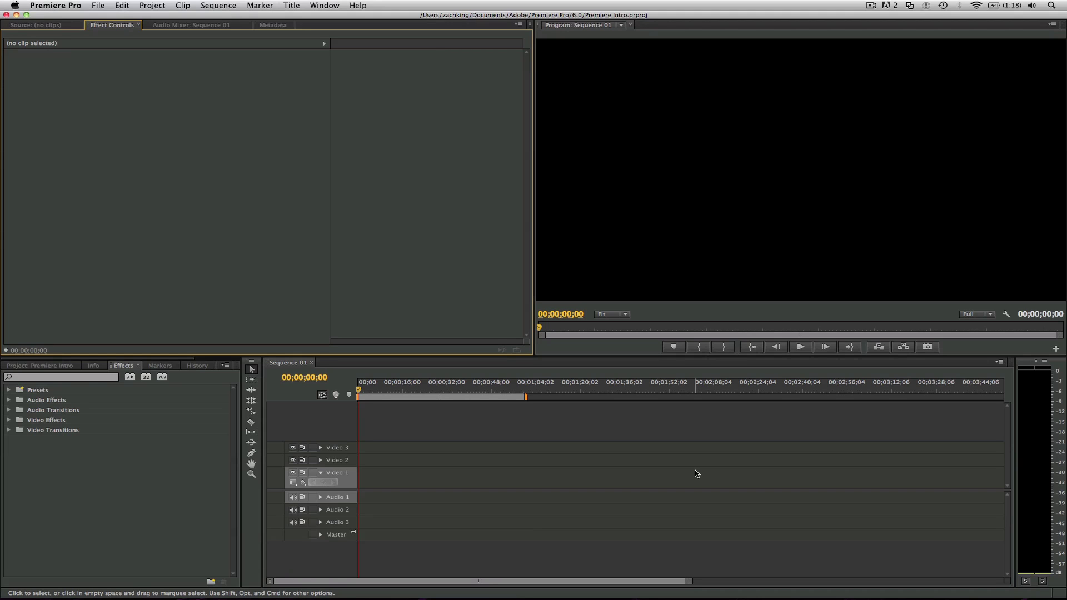
# Step: Switch the workspace to Editing (CS5.5), then back to the standard Editing layout
pyautogui.click(324, 5)
pyautogui.moveTo(344, 21)
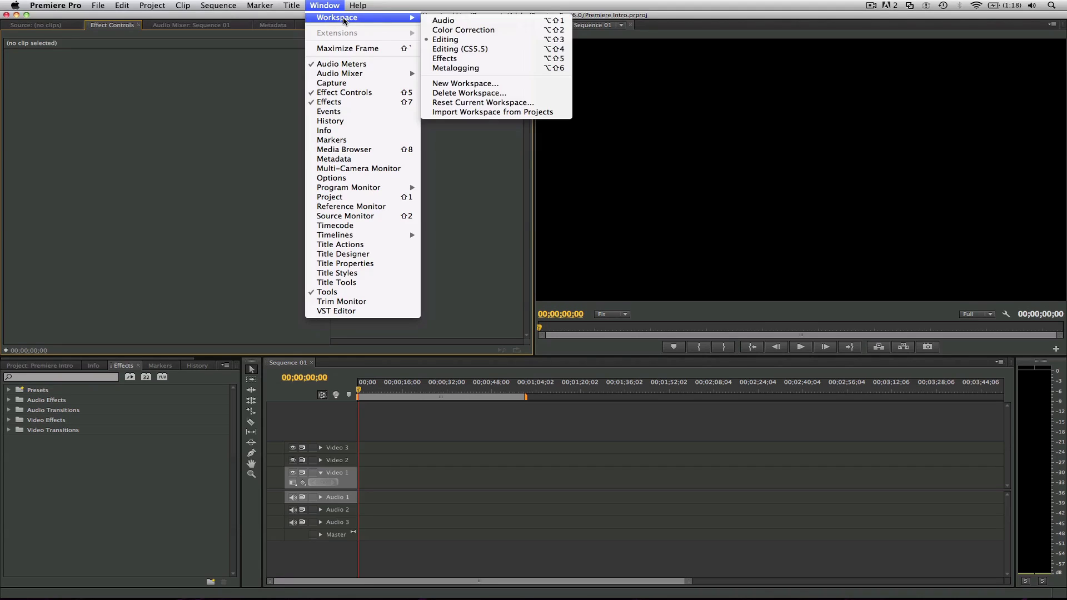
pyautogui.click(461, 49)
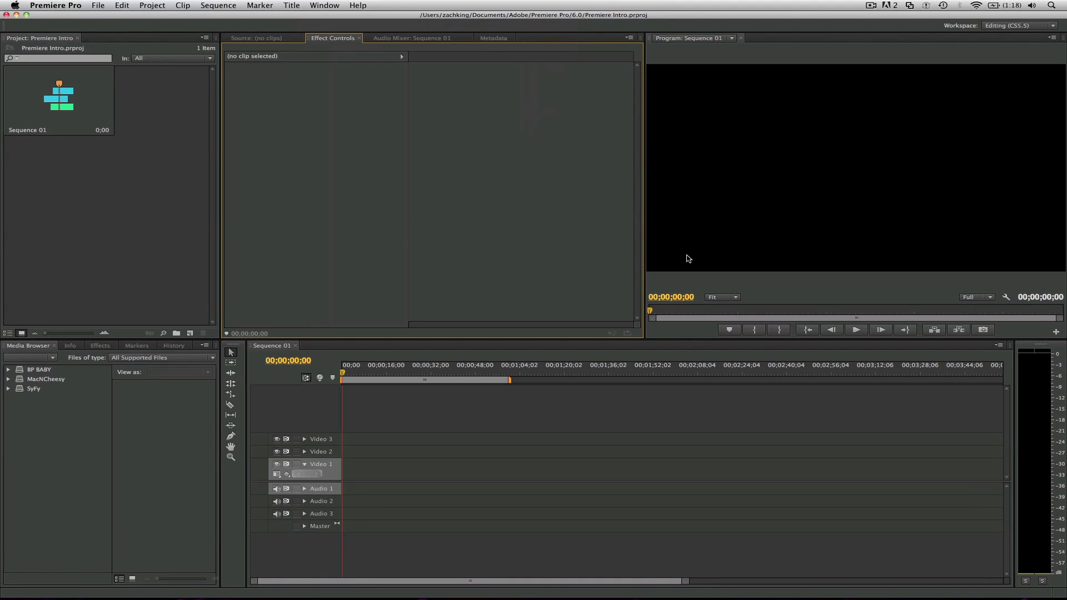
pyautogui.click(338, 5)
pyautogui.moveTo(341, 21)
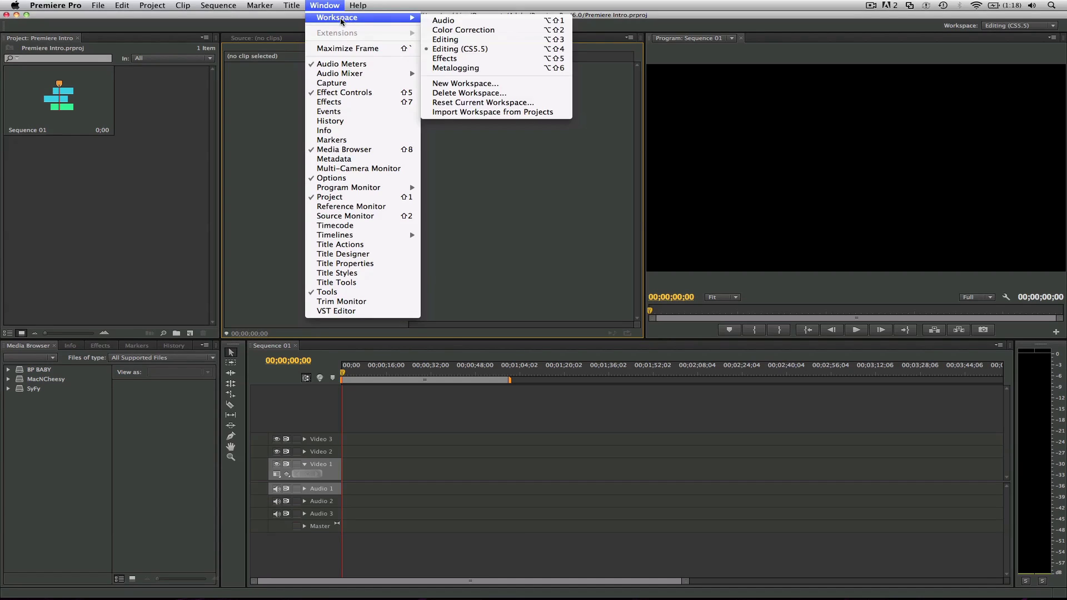
pyautogui.click(479, 40)
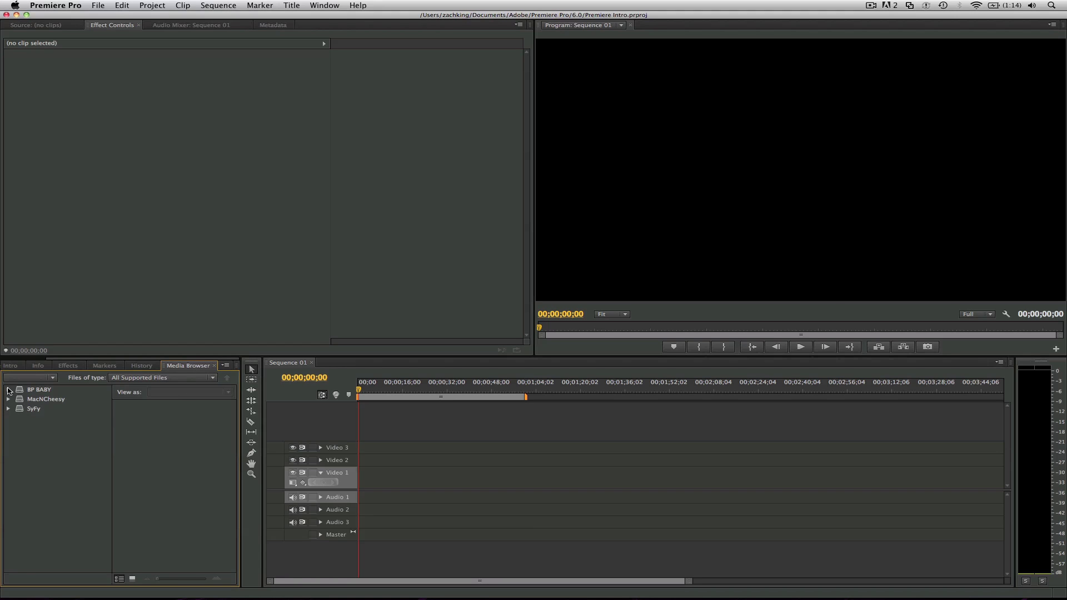
# Step: Browse the Media Browser to the Premiere RC Chase folder and scrub through the heli 5 clip
pyautogui.click(58, 399)
pyautogui.scroll(-10, 59, 402)
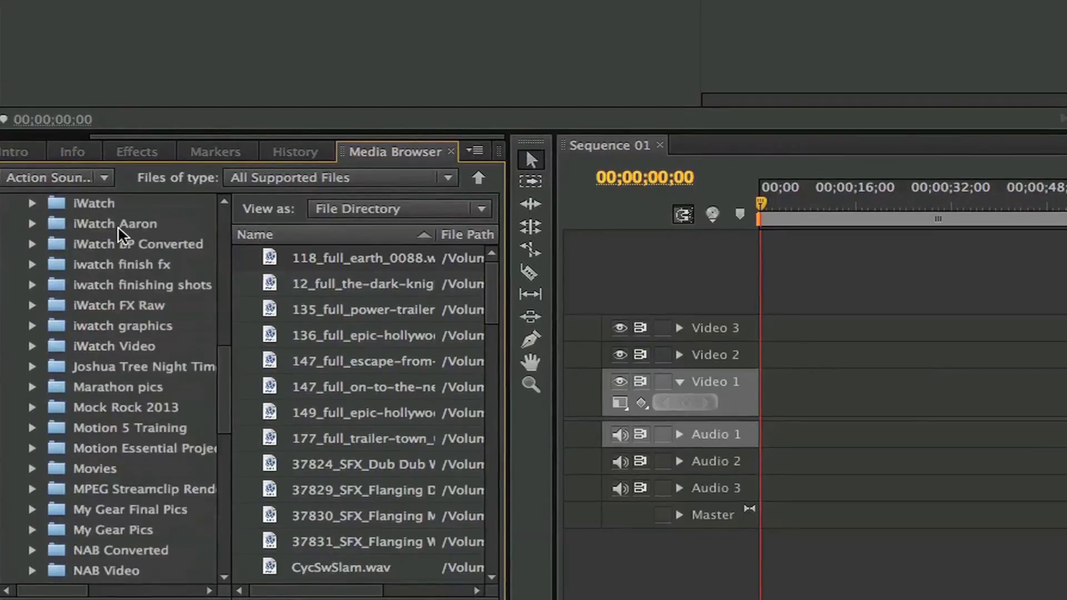
pyautogui.scroll(5, 117, 228)
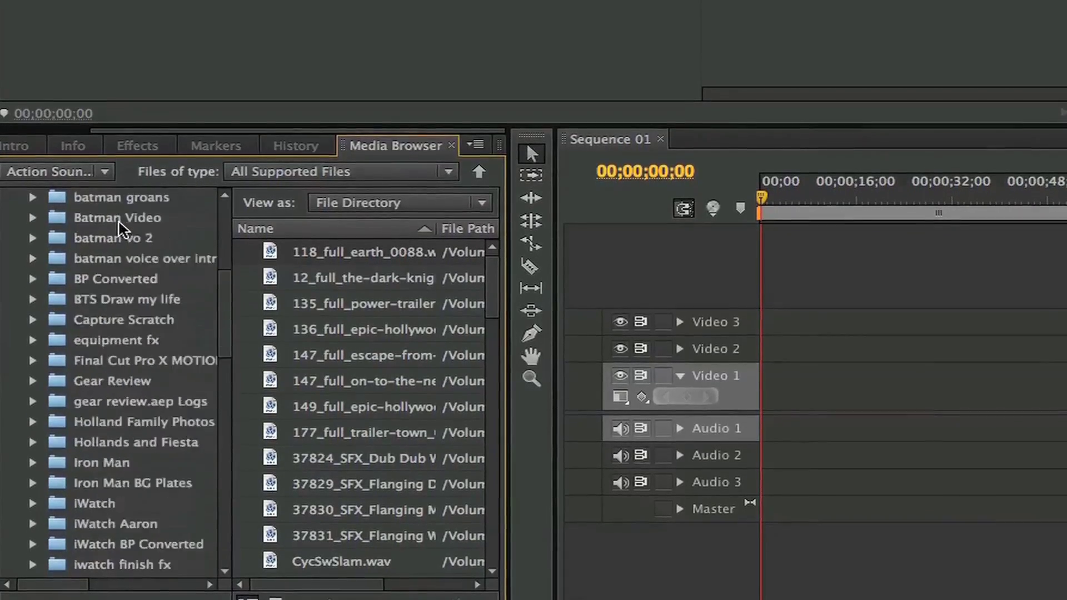
pyautogui.scroll(-7, 118, 225)
pyautogui.scroll(-5, 117, 228)
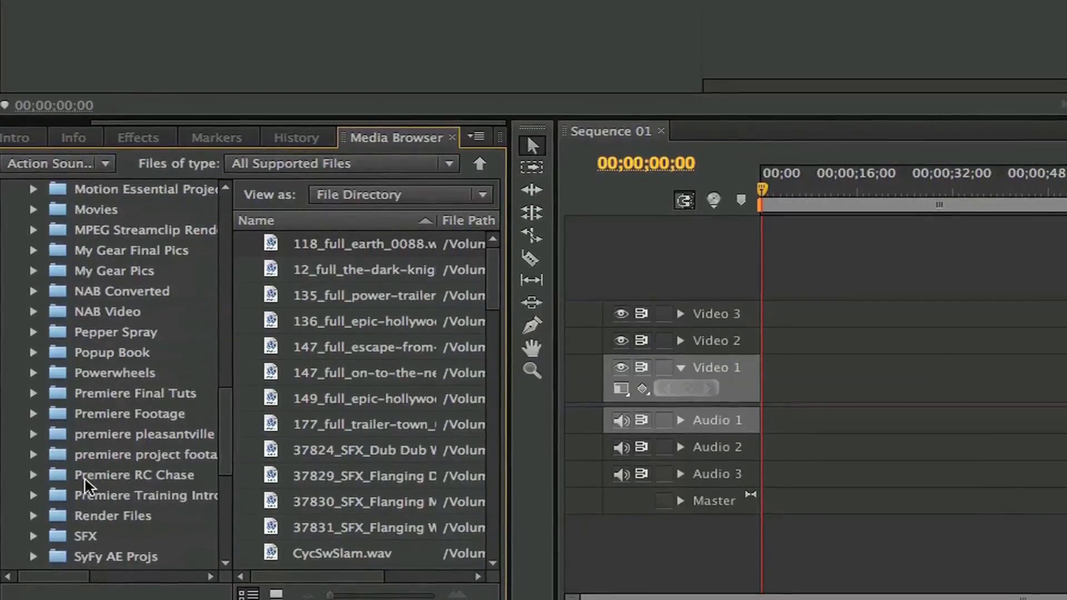
pyautogui.click(135, 474)
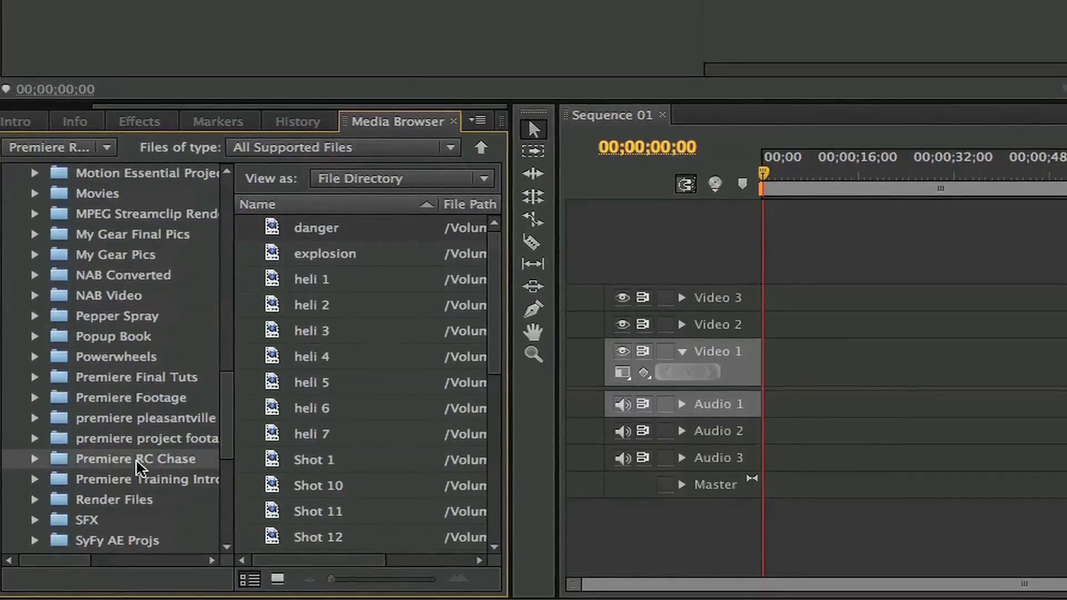
pyautogui.click(335, 253)
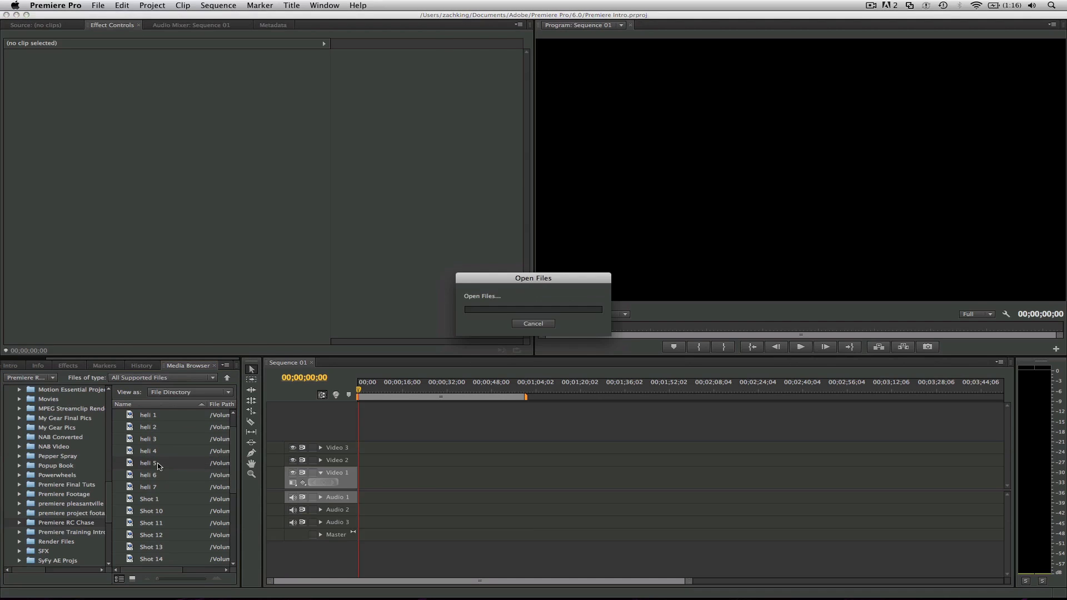
pyautogui.moveTo(87, 328); pyautogui.dragTo(344, 326)
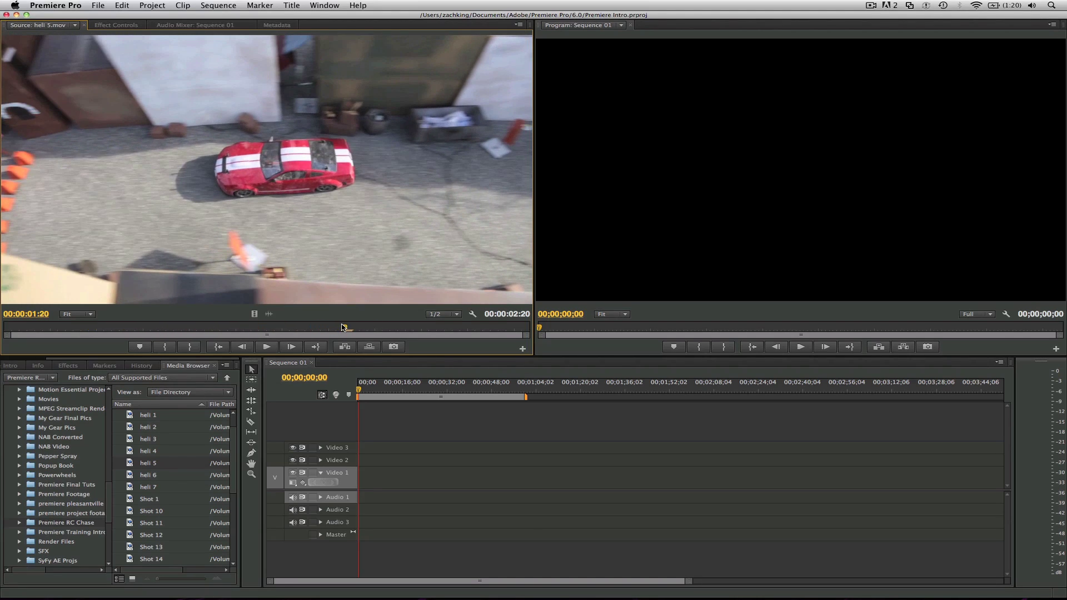
# Step: Select explosion, heli 2, heli 7, Shot 1, Shot 11, Shot 18 and Shot 16 for import
pyautogui.scroll(2, 180, 443)
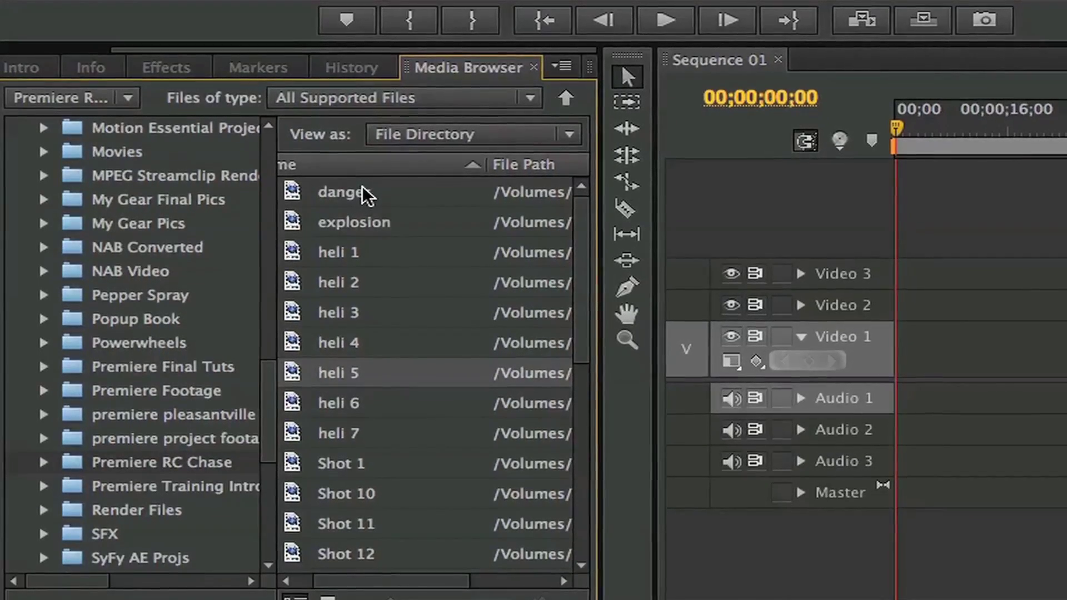
pyautogui.keyDown('super'); pyautogui.click(414, 217); pyautogui.keyUp('super')
pyautogui.keyDown('super'); pyautogui.click(404, 280); pyautogui.keyUp('super')
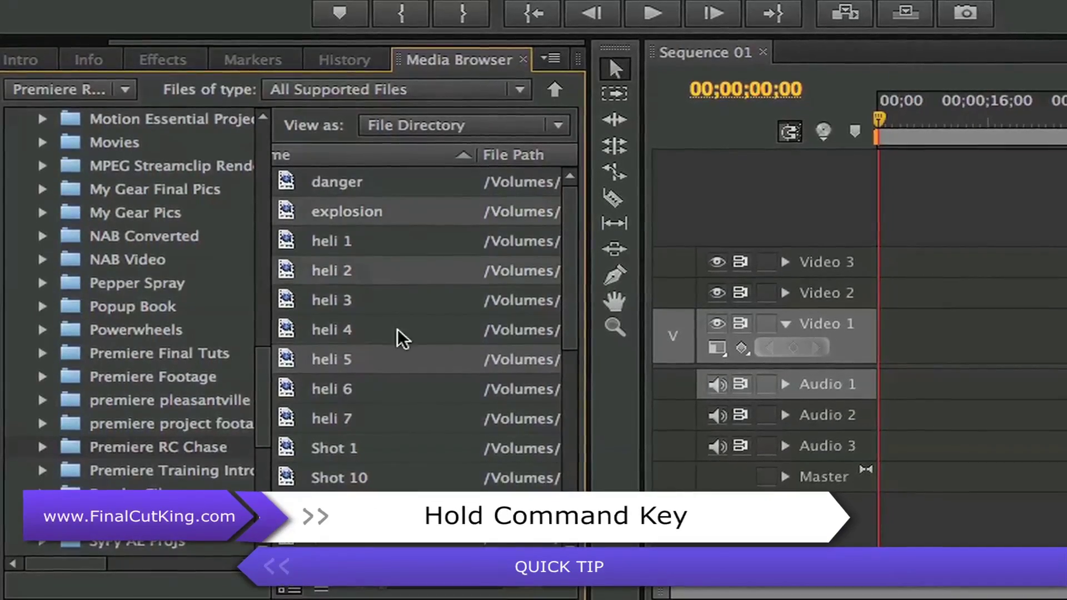
pyautogui.keyDown('super'); pyautogui.click(389, 449); pyautogui.keyUp('super')
pyautogui.keyDown('super'); pyautogui.click(362, 420); pyautogui.keyUp('super')
pyautogui.scroll(-5, 414, 323)
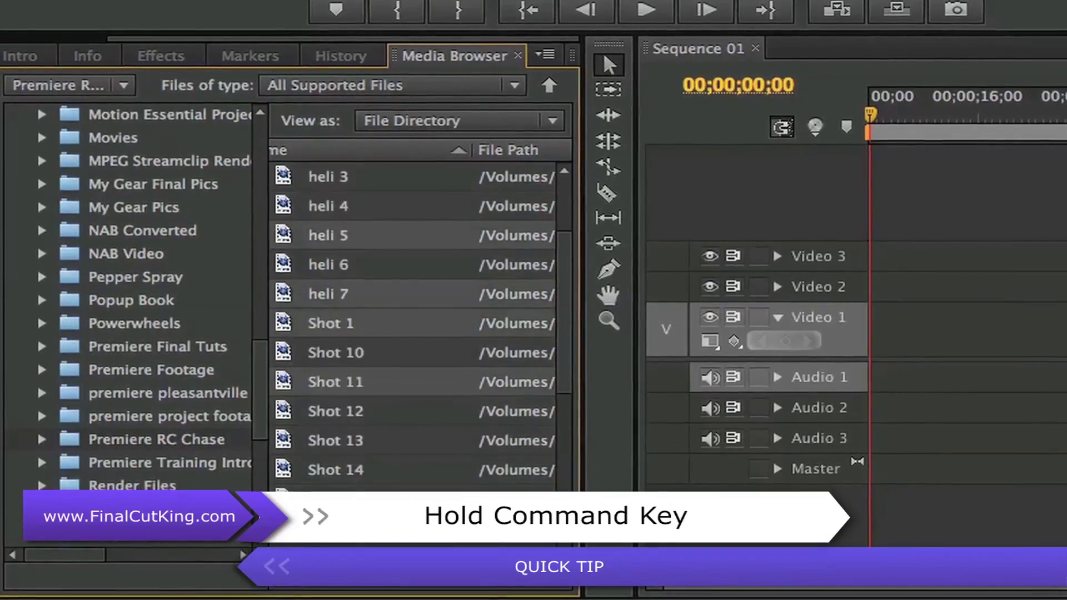
pyautogui.keyDown('super'); pyautogui.click(344, 234); pyautogui.keyUp('super')
pyautogui.keyDown('super'); pyautogui.click(345, 439); pyautogui.keyUp('super')
pyautogui.keyDown('super'); pyautogui.click(348, 384); pyautogui.keyUp('super')
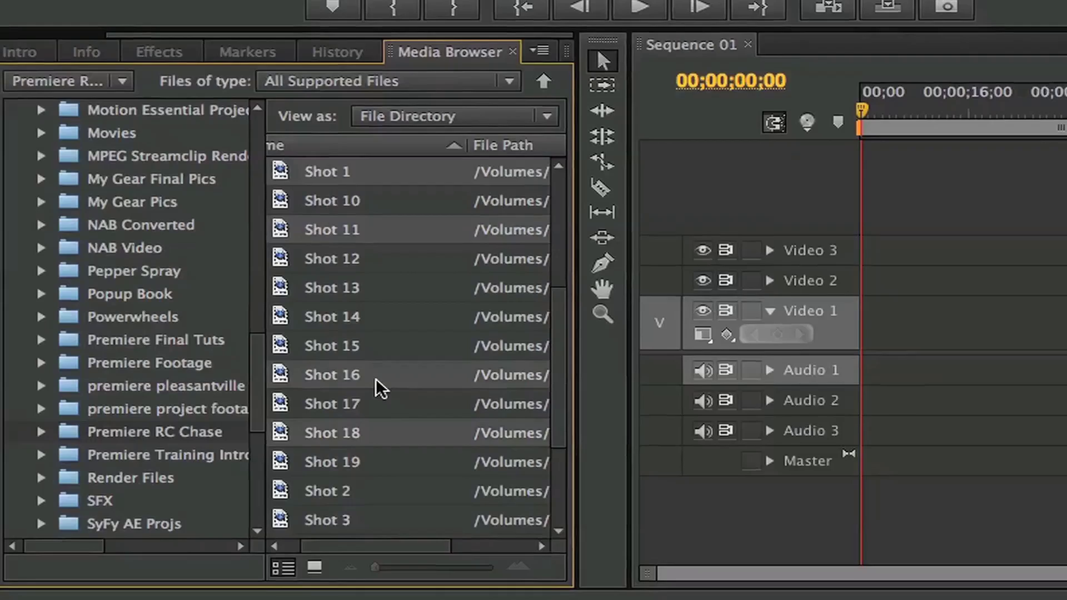
pyautogui.rightClick(376, 378)
# Step: Import the selected clips and preview explosion.mov in the Source Monitor around 00:00:01:08
pyautogui.click(424, 402)
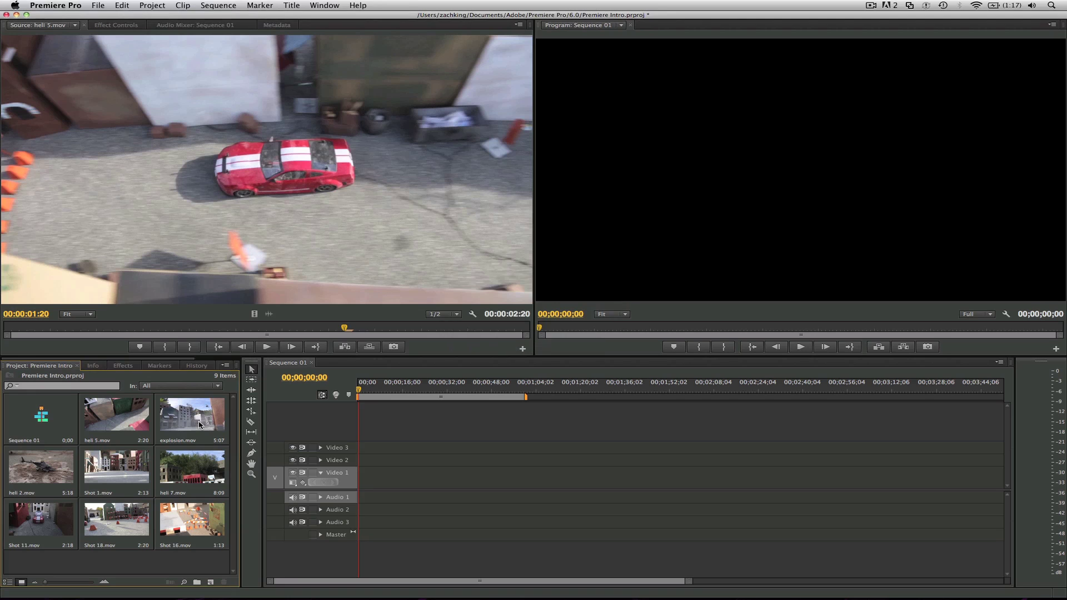
pyautogui.doubleClick(199, 425)
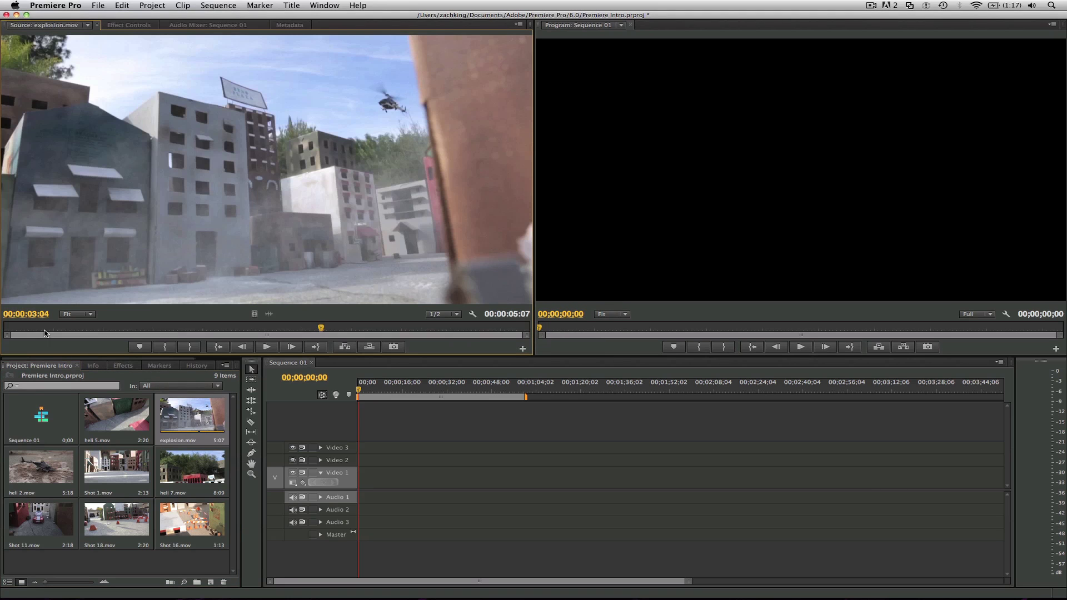
pyautogui.moveTo(45, 333); pyautogui.dragTo(149, 328)
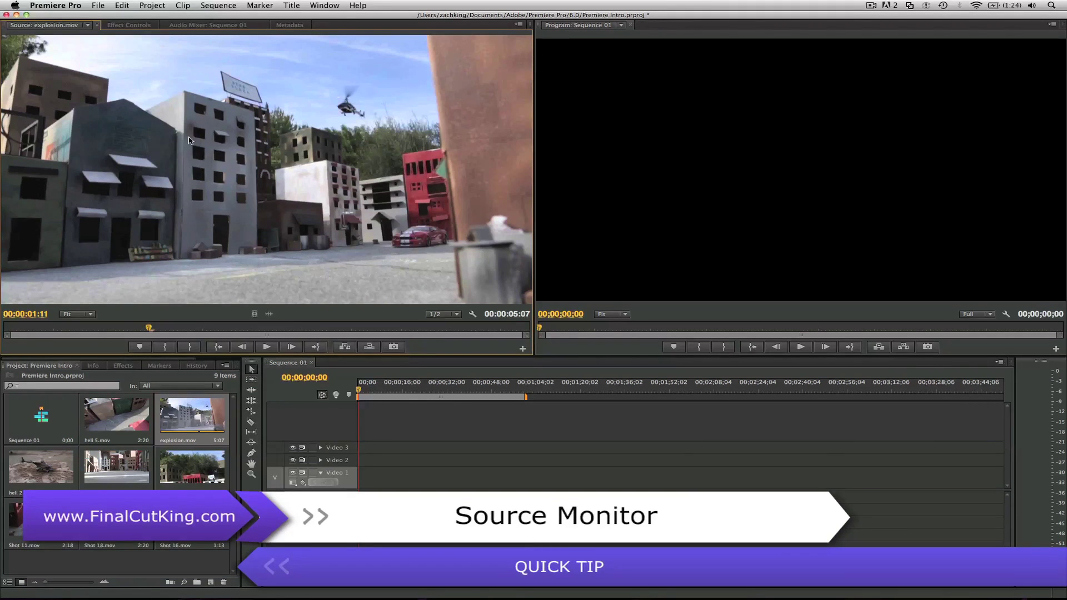
pyautogui.moveTo(82, 333); pyautogui.dragTo(107, 332)
pyautogui.press('space')
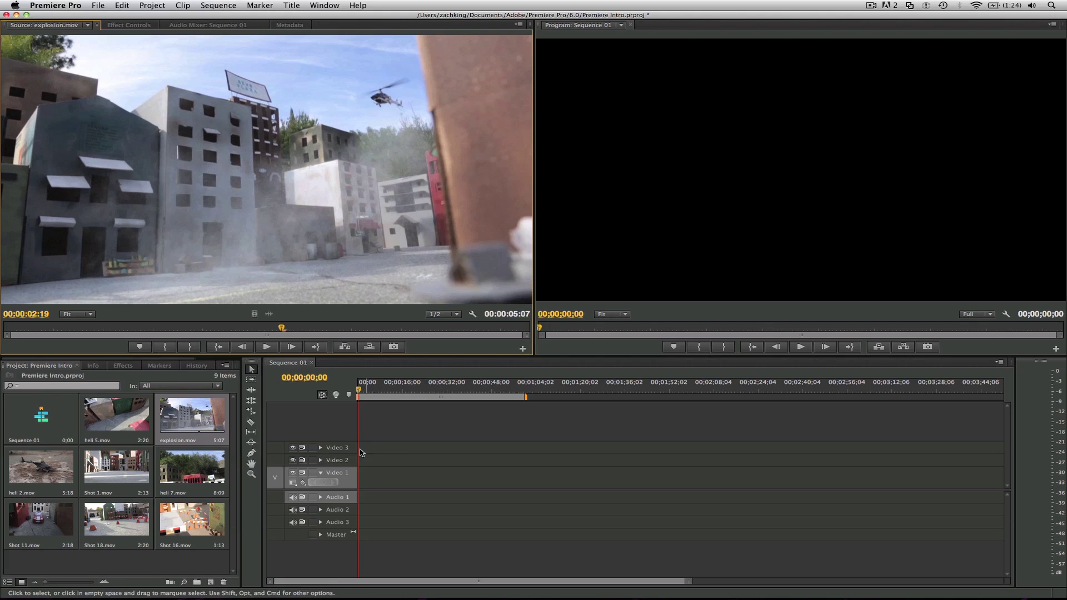
pyautogui.moveTo(131, 328); pyautogui.dragTo(139, 328)
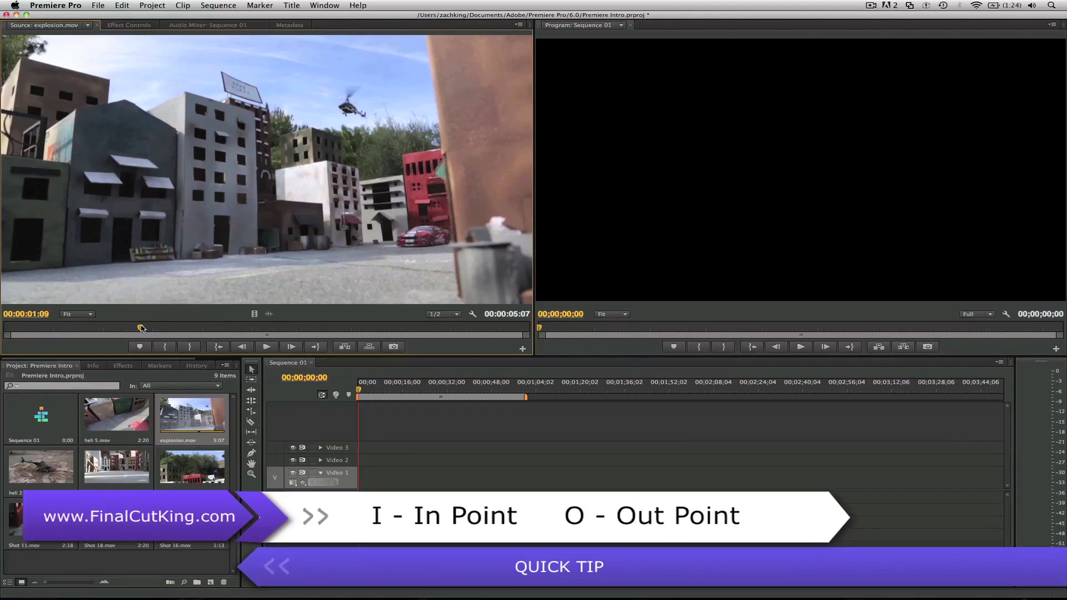
# Step: Review the explosion clip with J/K/L, marking In at 00:00:01:08 and Out at 00:00:02:16
pyautogui.press('space')
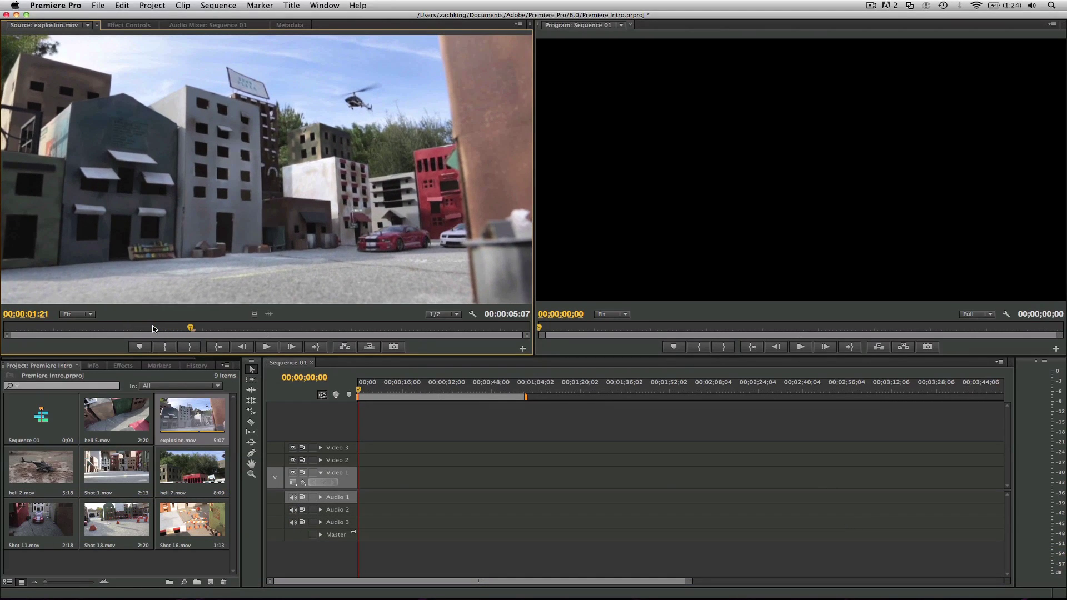
pyautogui.press('l')
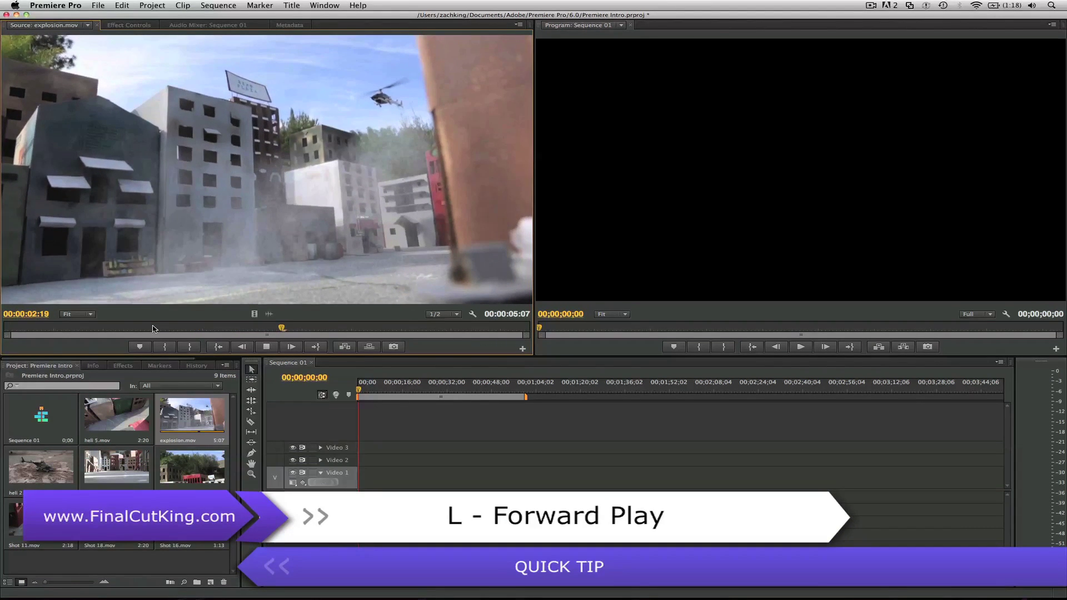
pyautogui.press('l')
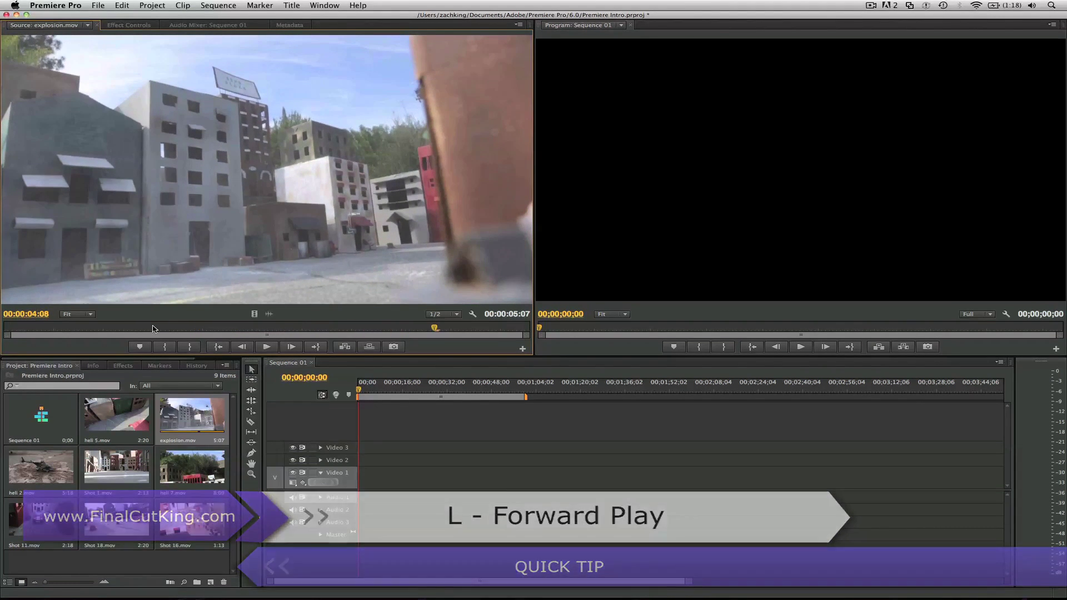
pyautogui.press('j')
pyautogui.press('j')
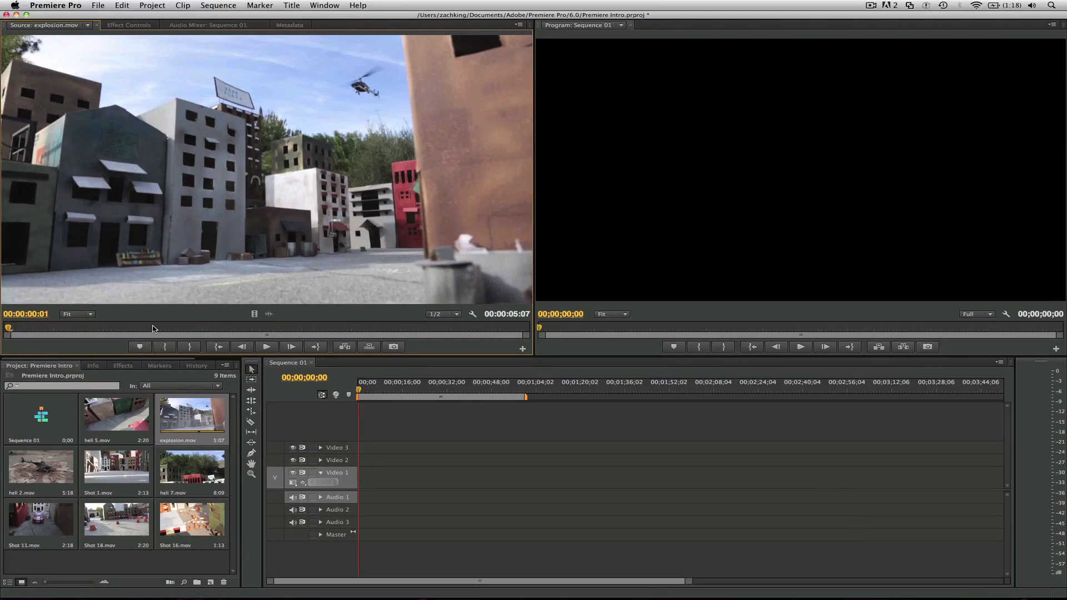
pyautogui.press('l')
pyautogui.press('k')
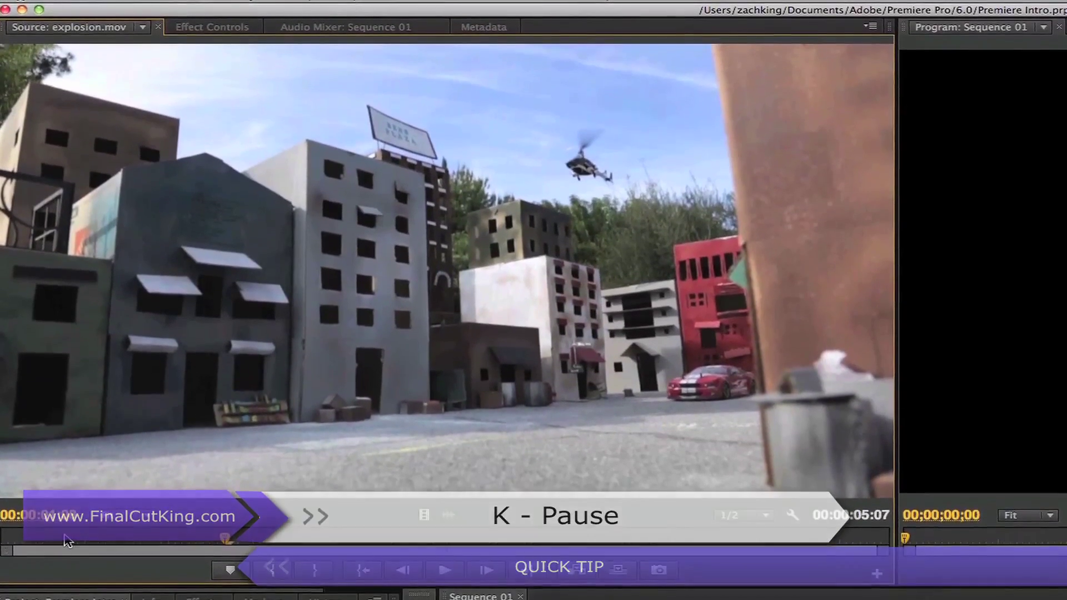
pyautogui.press('i')
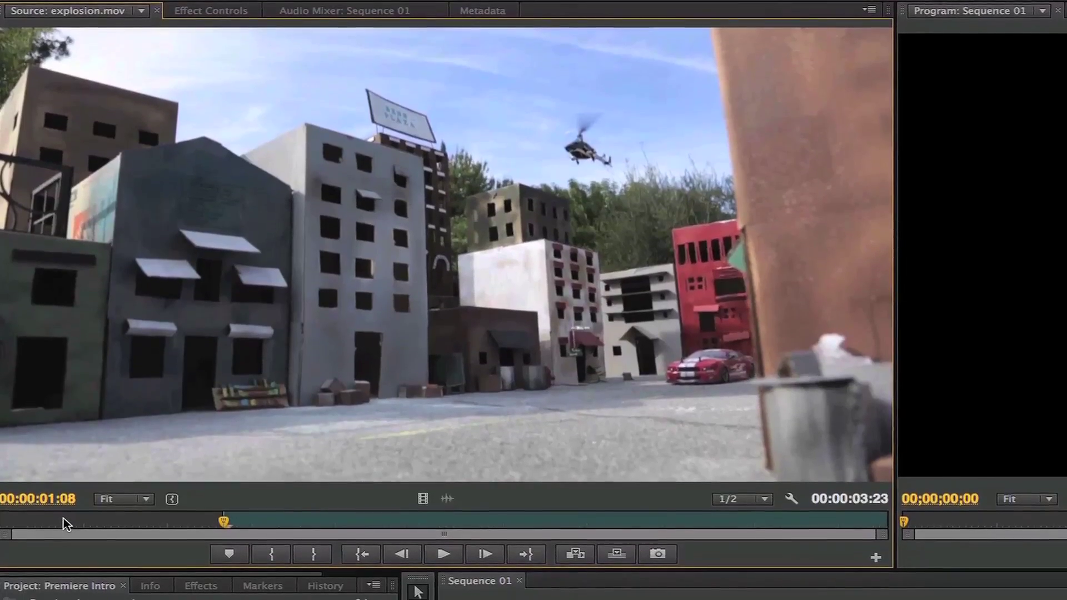
pyautogui.press('l')
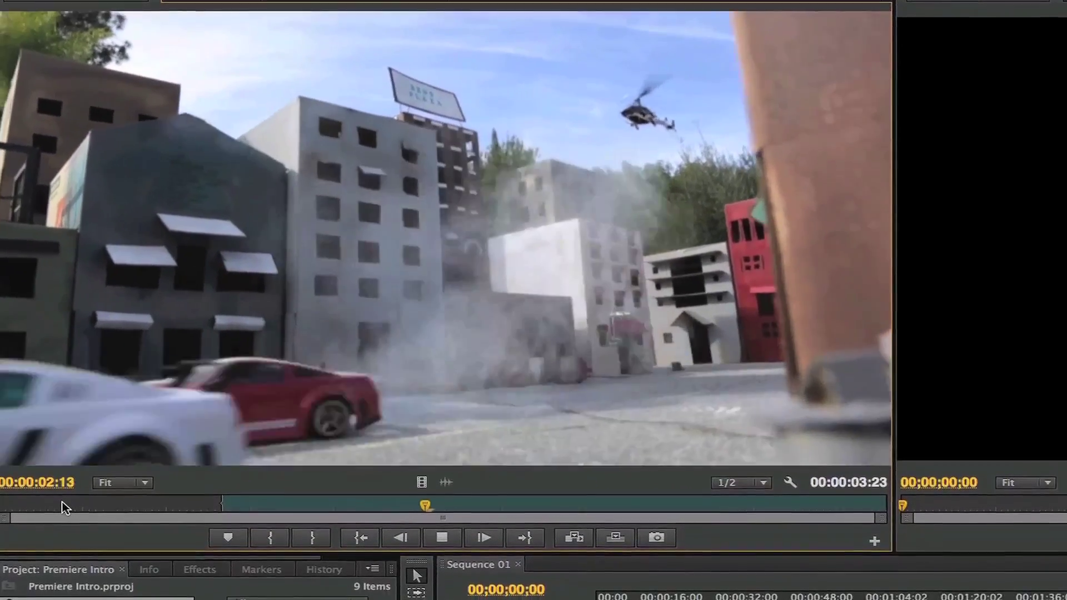
pyautogui.press('k')
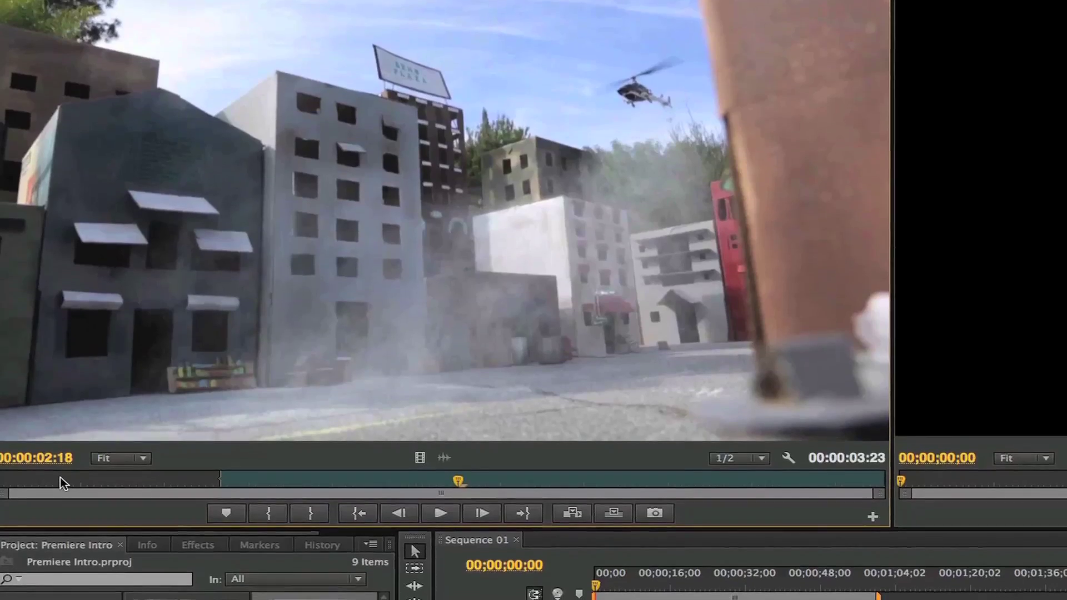
pyautogui.press('Left')
pyautogui.press('Left')
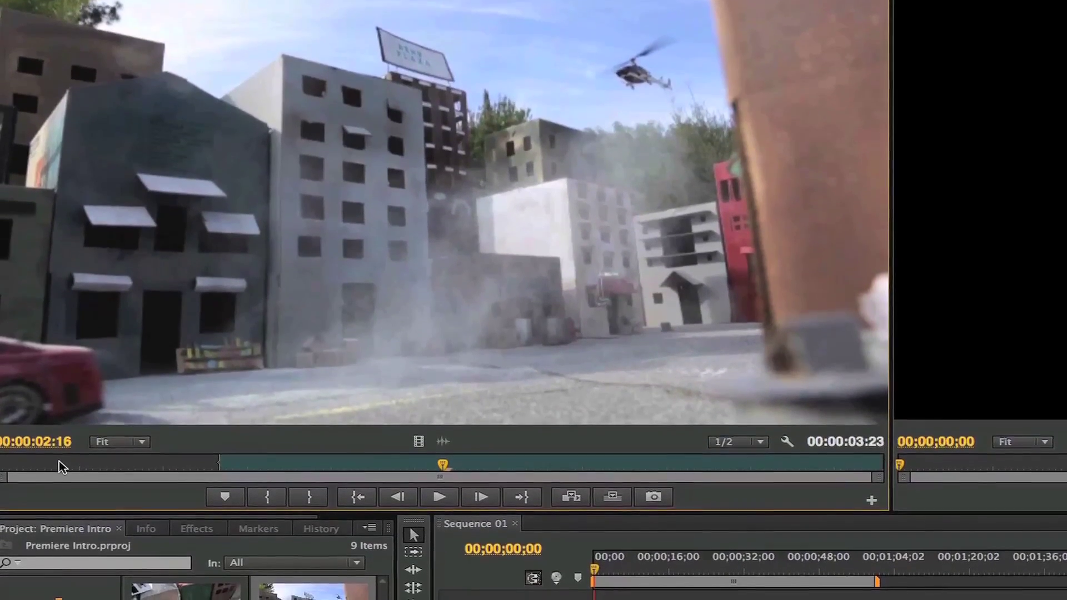
pyautogui.press('o')
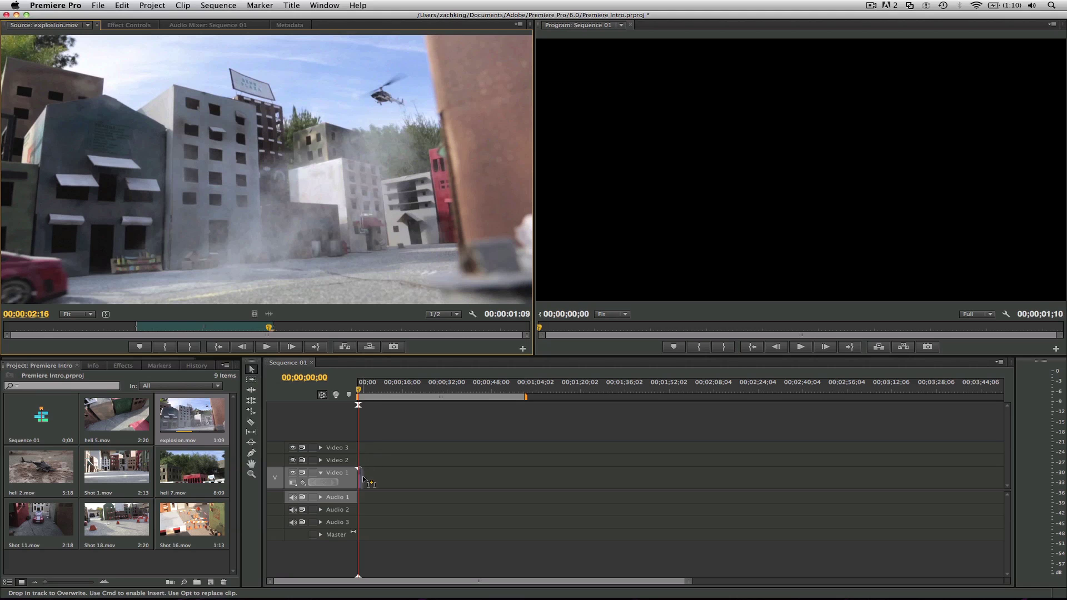
# Step: Drop the trimmed explosion clip at the start of Video 1 and change sequence settings to match
pyautogui.moveTo(362, 479); pyautogui.dragTo(364, 480)
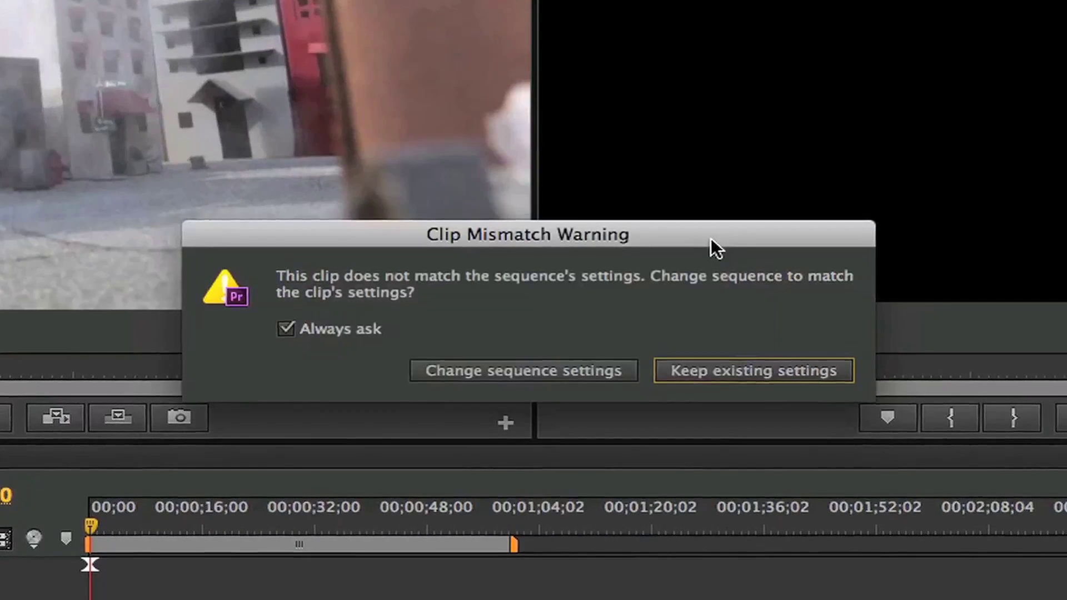
pyautogui.click(593, 376)
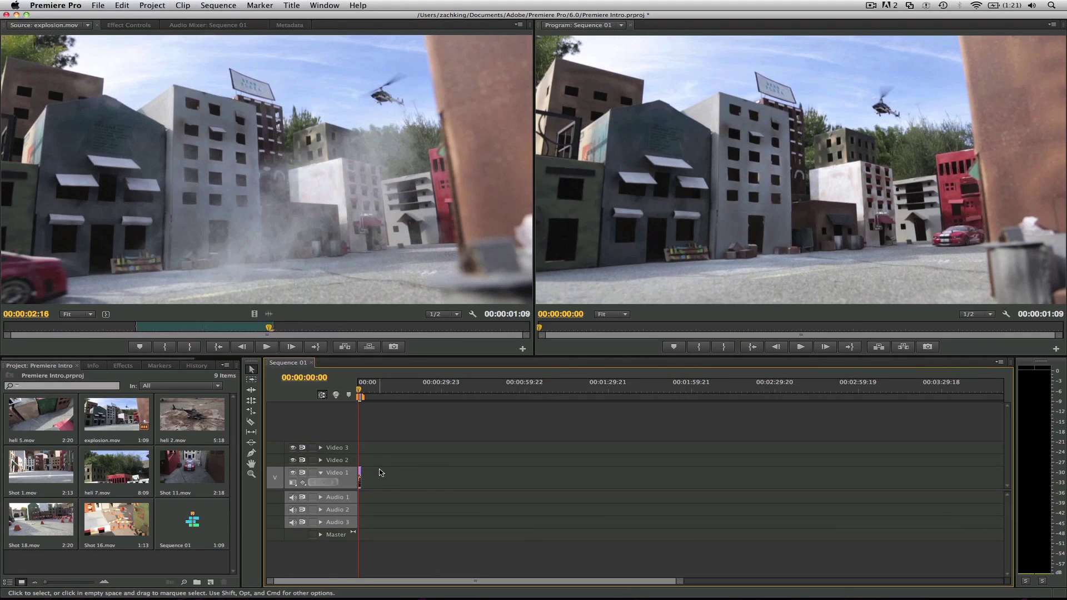
# Step: Fit the explosion clip to the timeline view, play the sequence, and return the playhead to 00:00:00:21
pyautogui.press('=')
pyautogui.press('=')
pyautogui.press('=')
pyautogui.press('=')
pyautogui.press('=')
pyautogui.press('=')
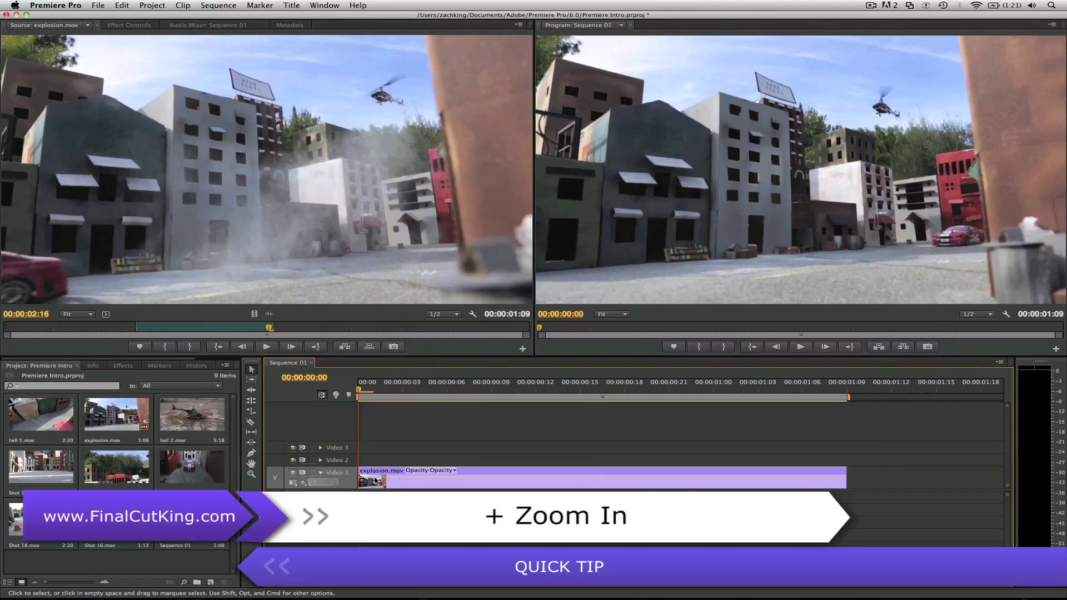
pyautogui.press('-')
pyautogui.press('-')
pyautogui.press('-')
pyautogui.press('-')
pyautogui.press('-')
pyautogui.press('-')
pyautogui.press('-')
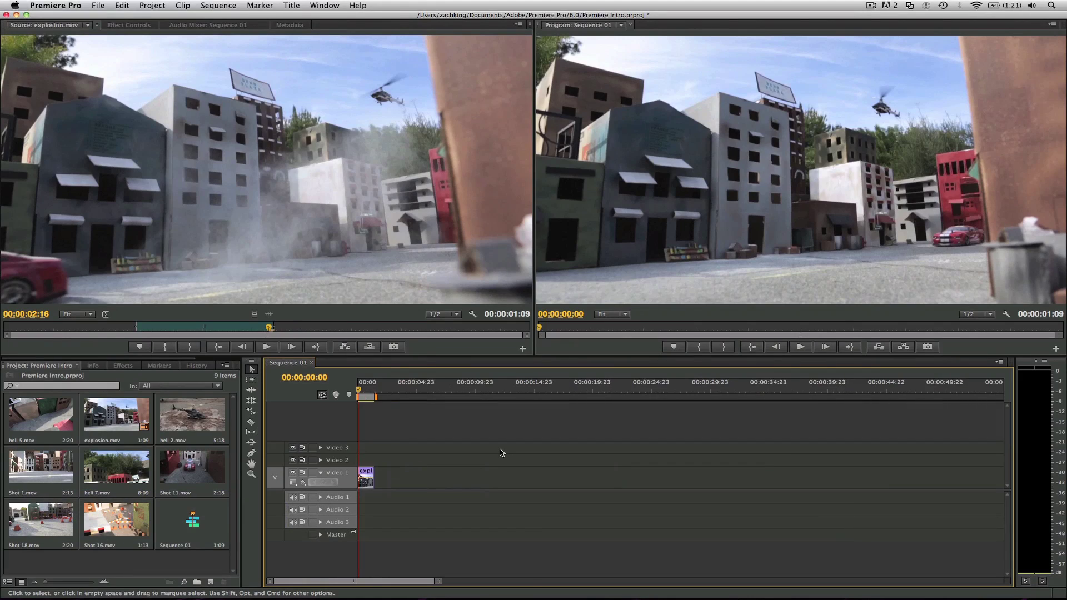
pyautogui.press('-')
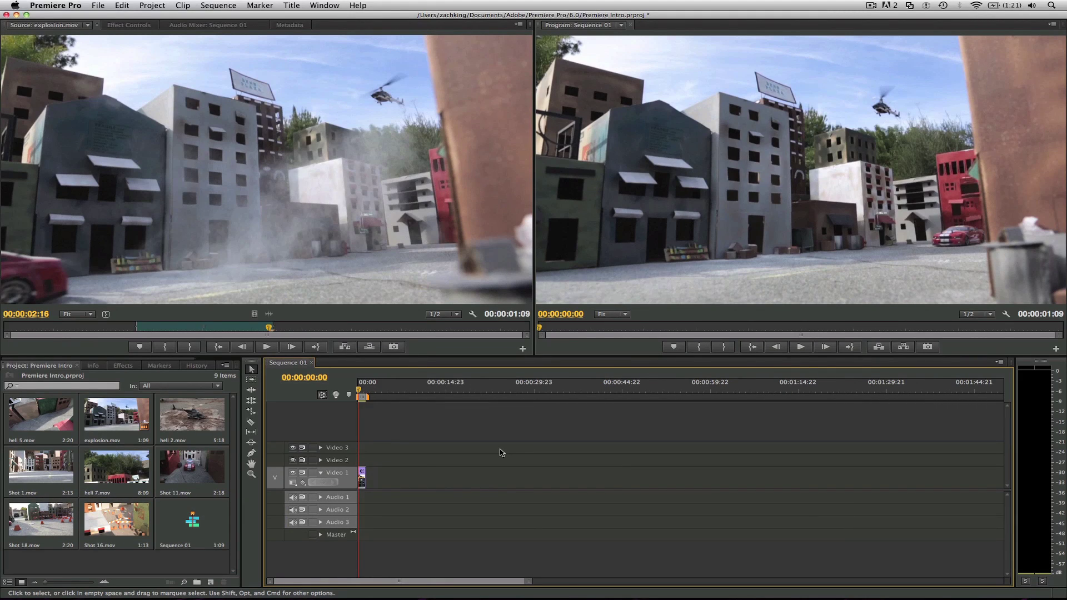
pyautogui.press('\\')
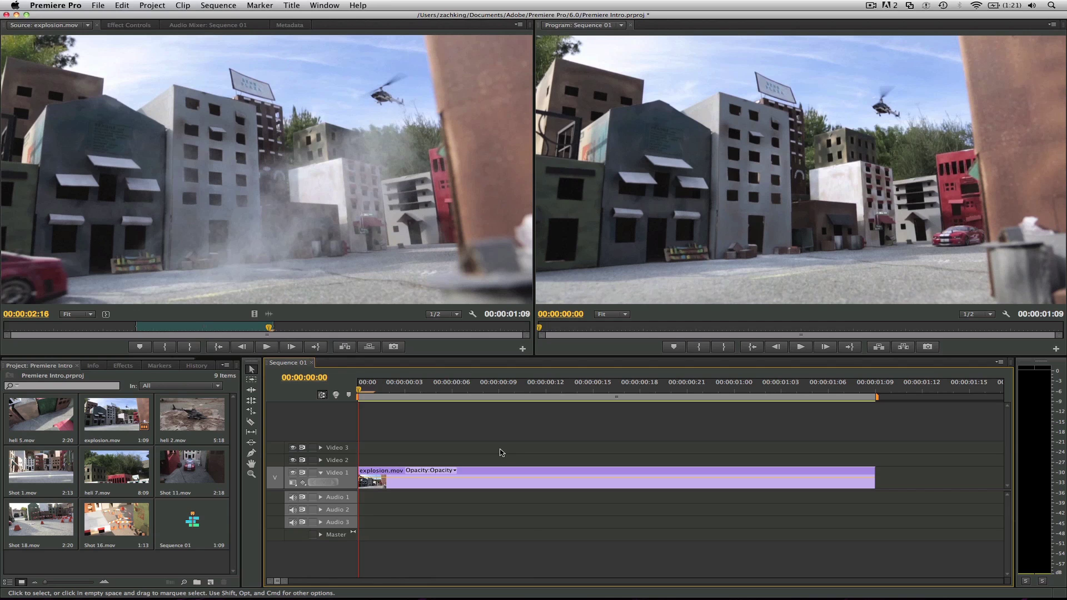
pyautogui.press('space')
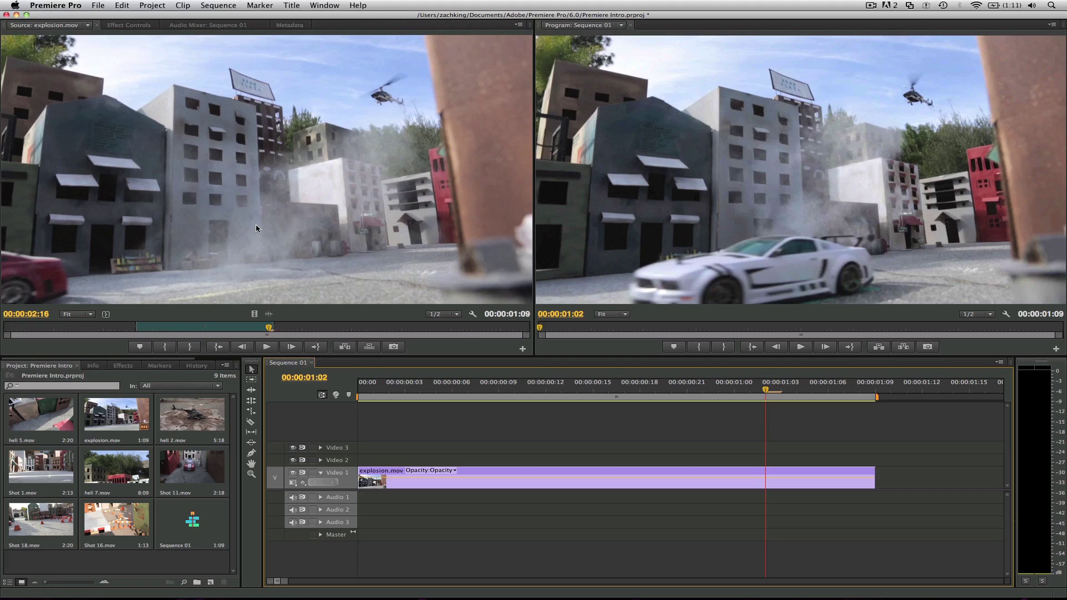
pyautogui.moveTo(388, 394); pyautogui.dragTo(683, 396)
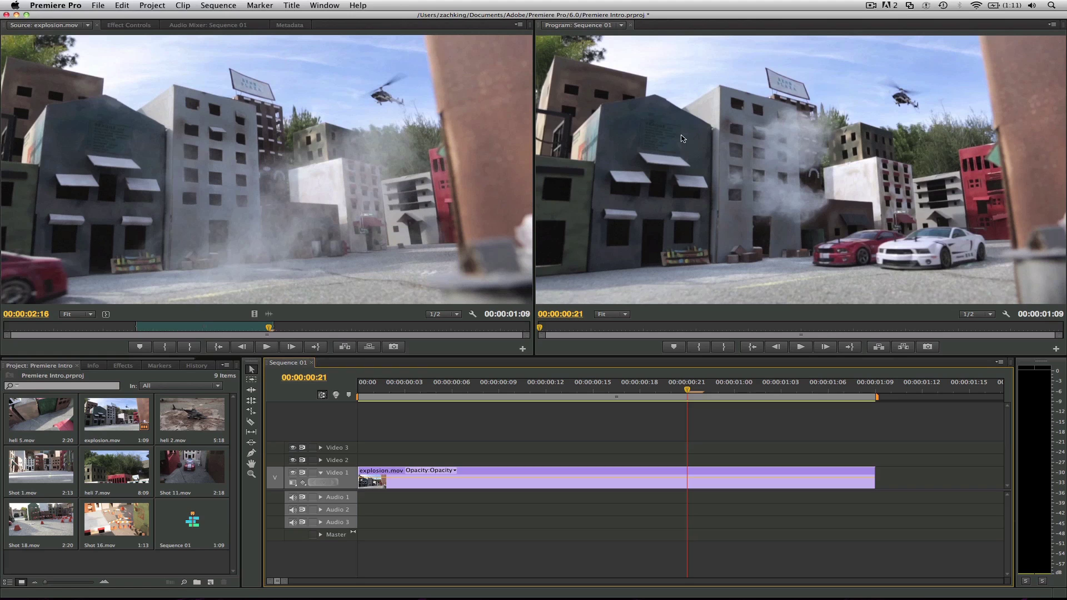
# Step: Open heli 2.mov and mark its In at 00:00:03:04 and Out at 00:00:05:00
pyautogui.doubleClick(205, 418)
pyautogui.moveTo(89, 328)
pyautogui.mouseDown()
pyautogui.moveTo(108, 327)
pyautogui.moveTo(83, 328)
pyautogui.mouseUp()
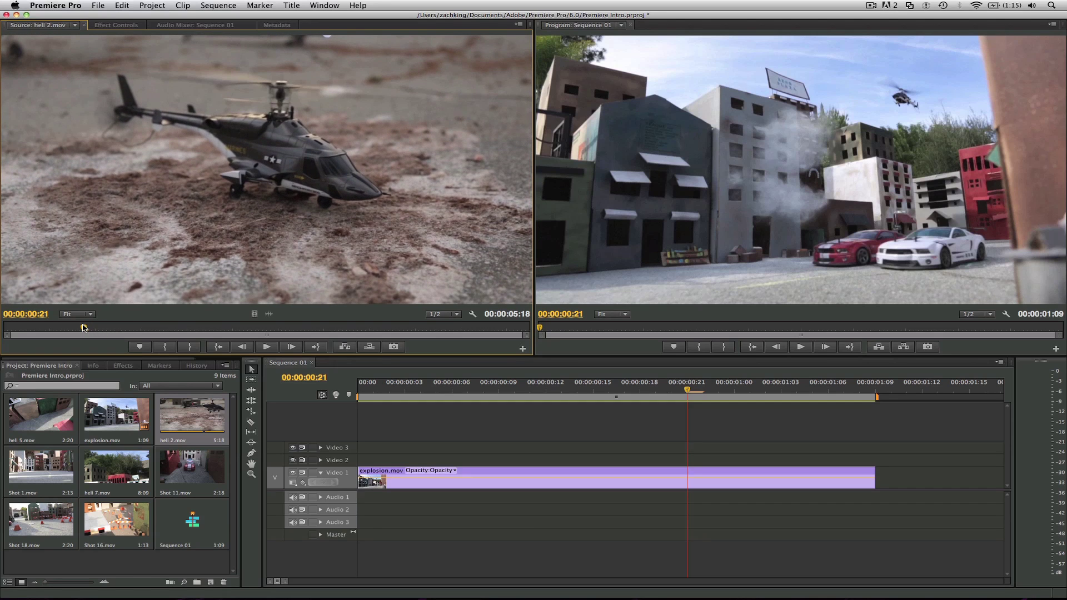
pyautogui.press('i')
pyautogui.press('space')
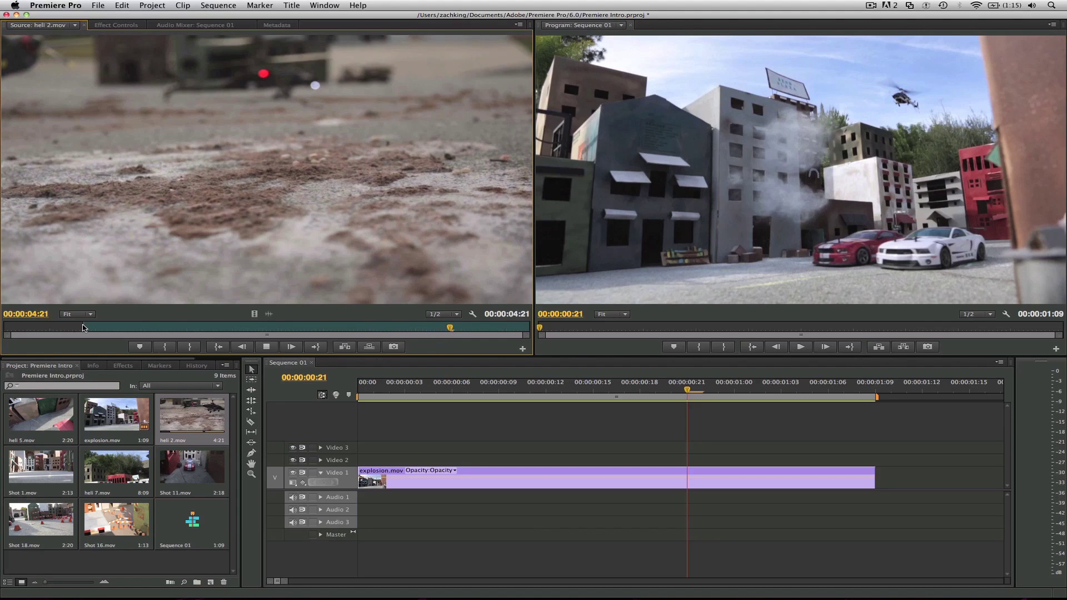
pyautogui.press('space')
pyautogui.press('o')
pyautogui.moveTo(208, 329); pyautogui.dragTo(291, 330)
pyautogui.press('i')
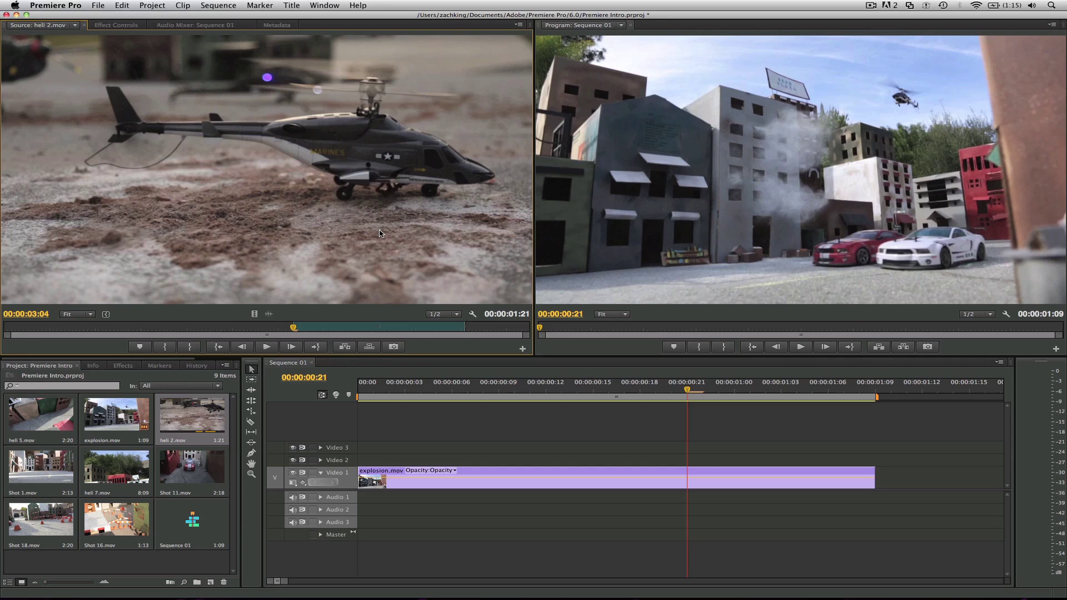
# Step: Zoom out the timeline, save the project, and undo a misplaced heli 2 drop on Video 1
pyautogui.click(552, 406)
pyautogui.press('-')
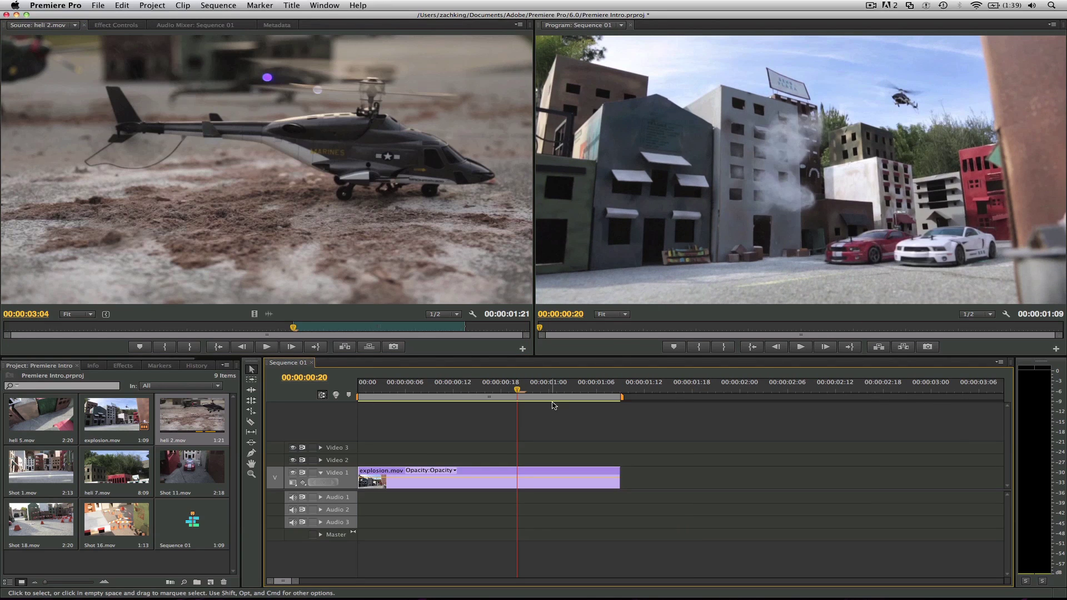
pyautogui.press('super+s')
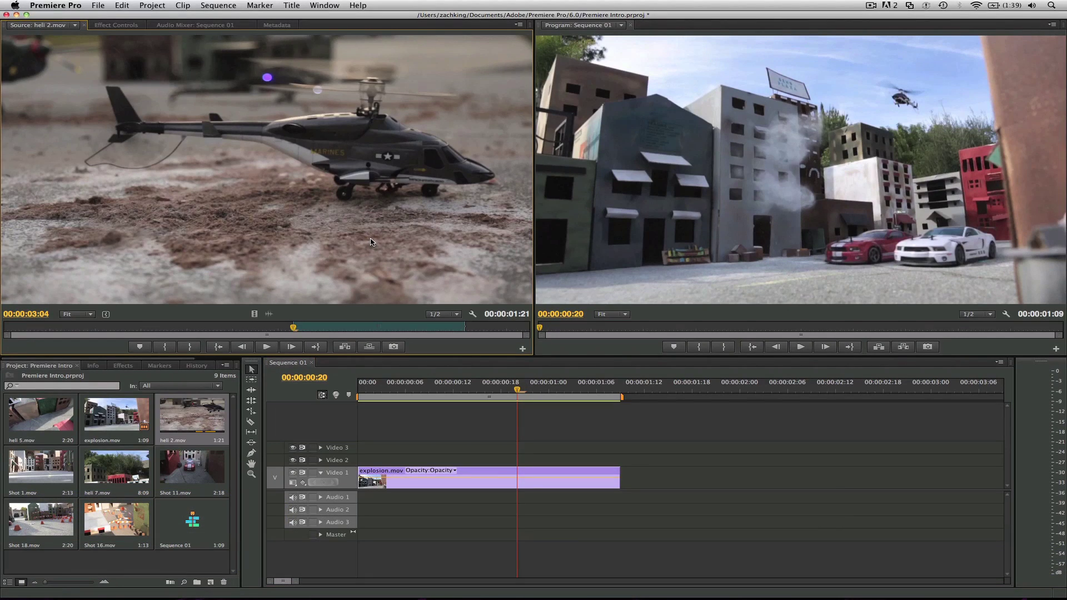
pyautogui.moveTo(515, 401); pyautogui.dragTo(523, 481)
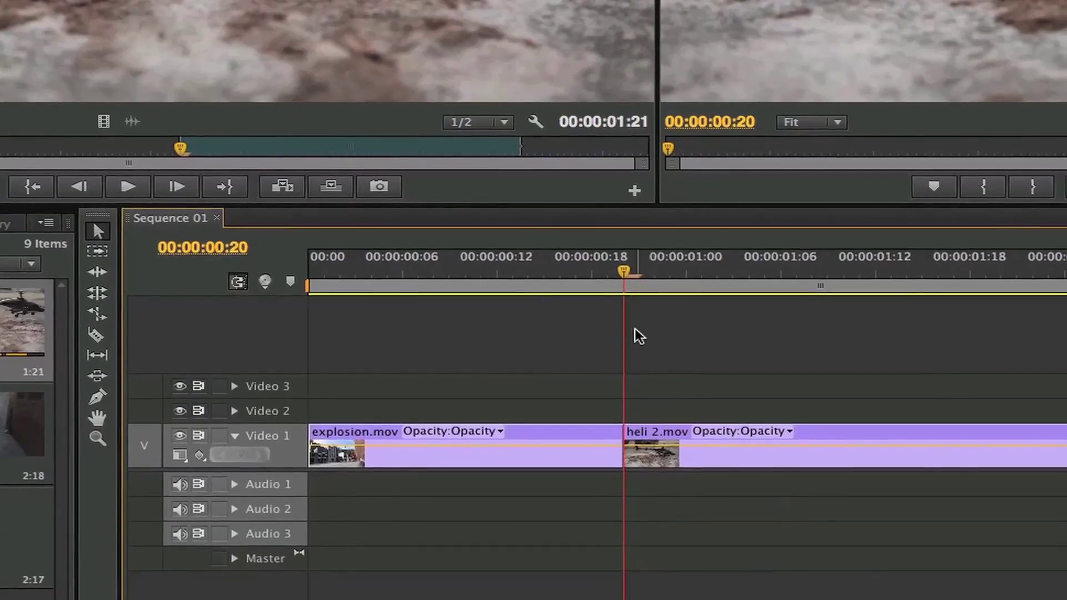
pyautogui.click(654, 271)
pyautogui.click(662, 271)
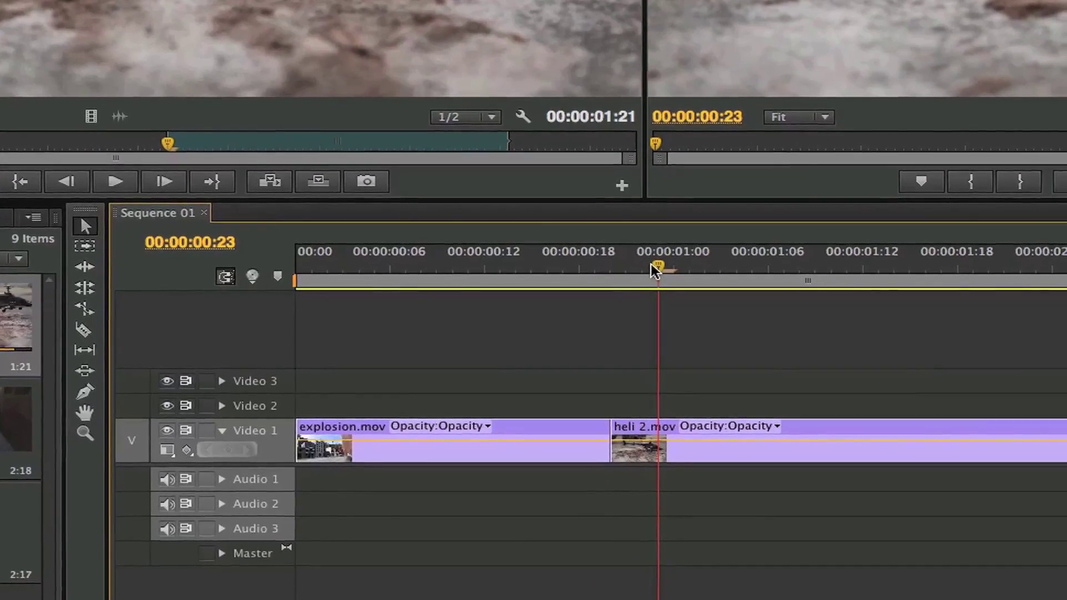
pyautogui.click(639, 259)
pyautogui.press('super+z')
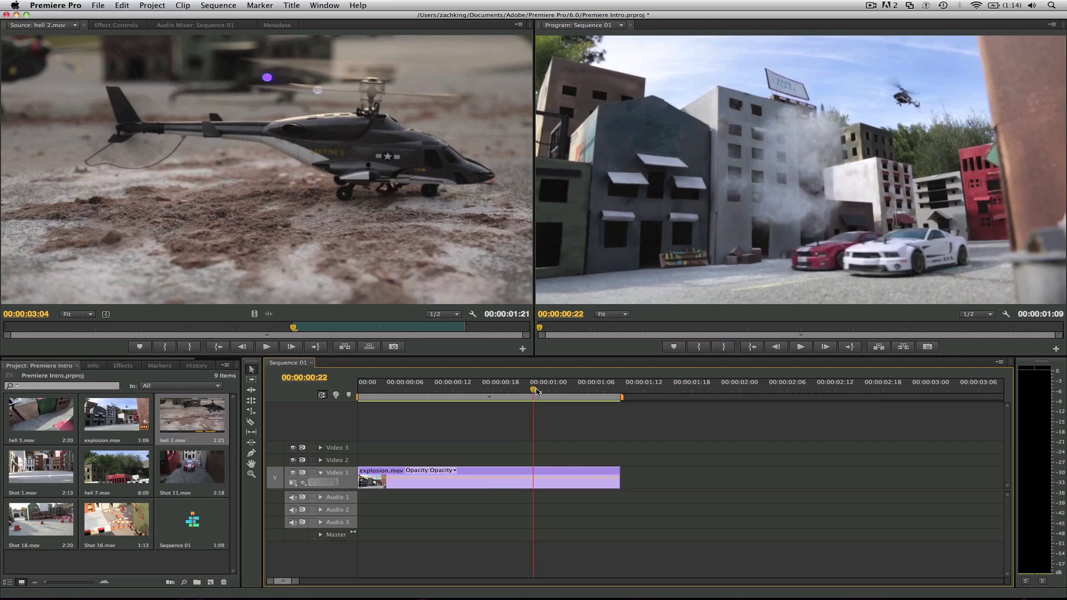
# Step: Overwrite heli 2 after the explosion clip, undo, then drag-overwrite it onto the Program monitor
pyautogui.moveTo(536, 391); pyautogui.dragTo(618, 394)
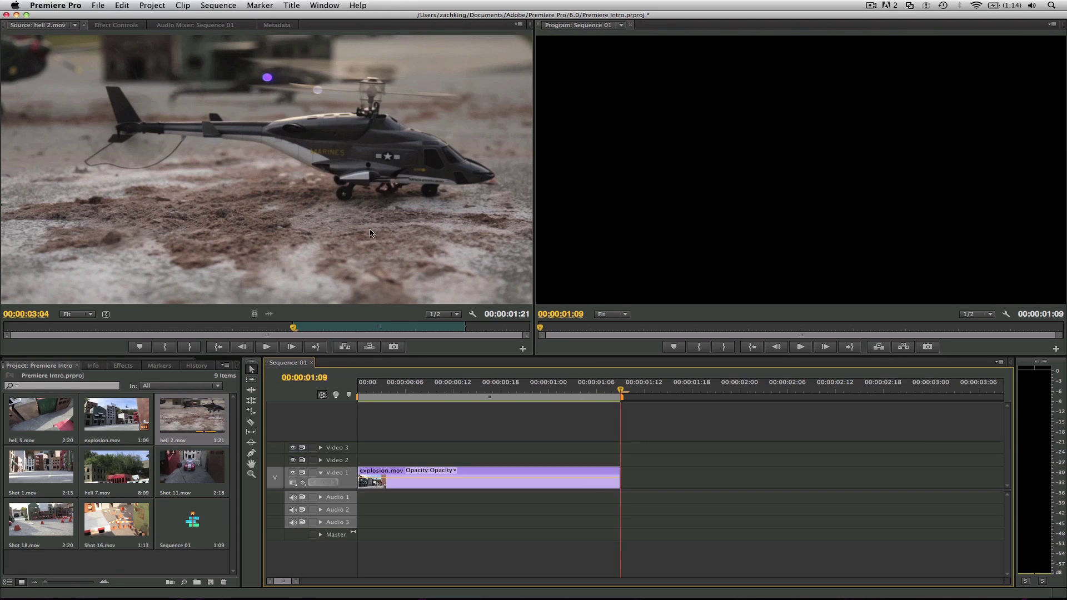
pyautogui.moveTo(369, 233); pyautogui.dragTo(632, 439)
pyautogui.moveTo(630, 475); pyautogui.dragTo(627, 482)
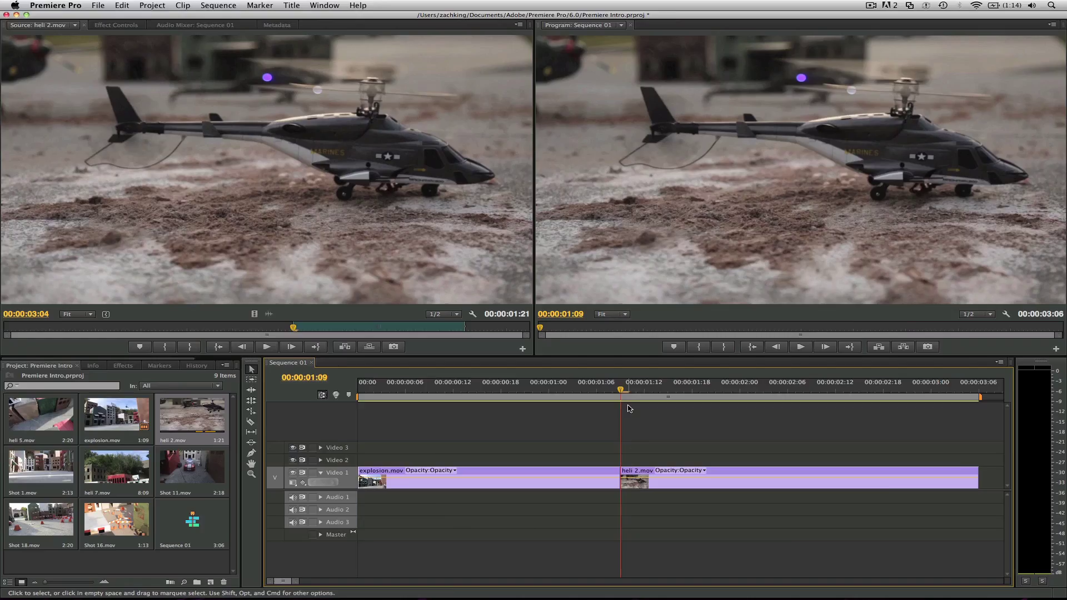
pyautogui.click(522, 389)
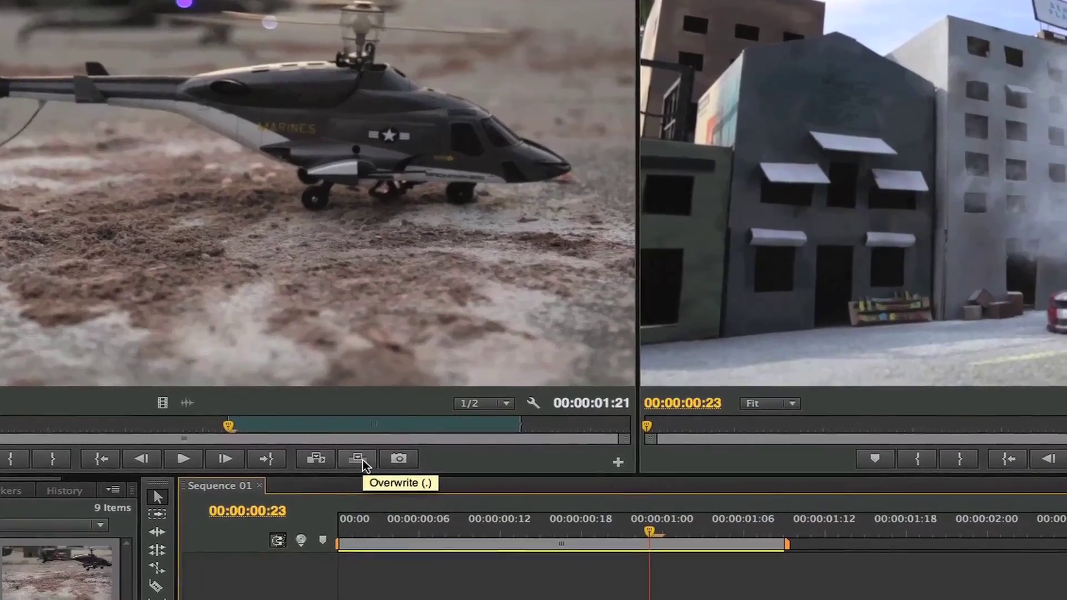
pyautogui.click(362, 463)
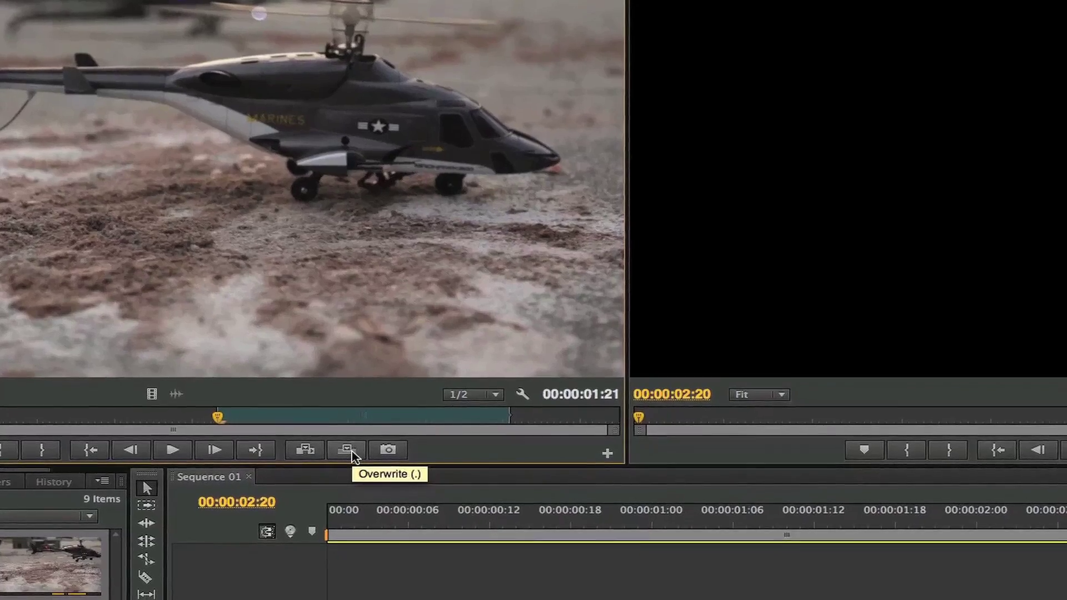
pyautogui.hotkey('ctrl', 'z')
pyautogui.moveTo(300, 265); pyautogui.dragTo(956, 221)
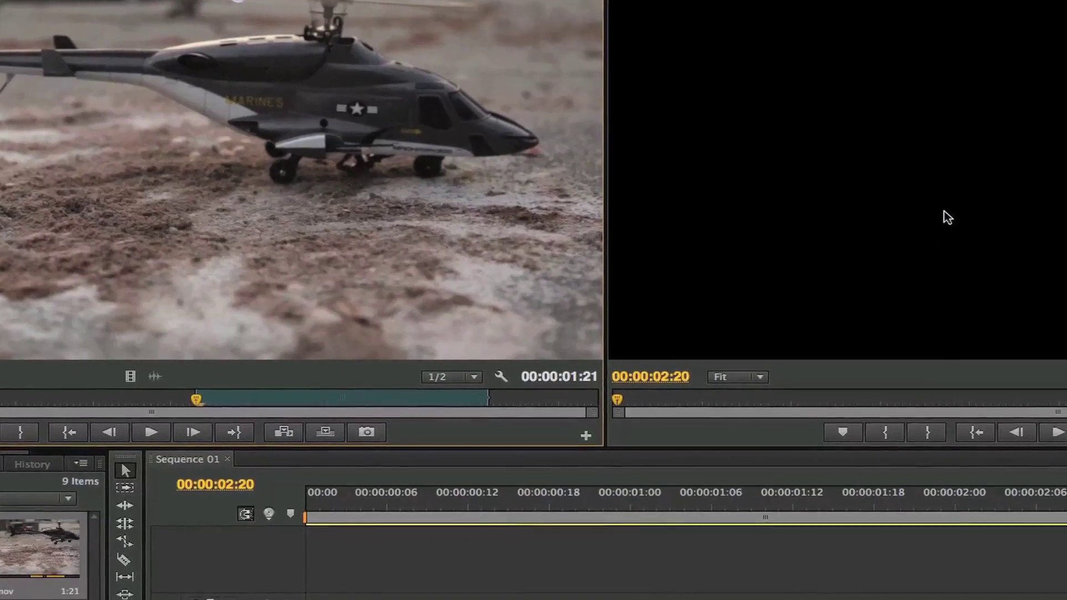
# Step: Undo the drag-overwrite and insert heli 2.mov into Video 1 at the playhead
pyautogui.hotkey('ctrl', 'z')
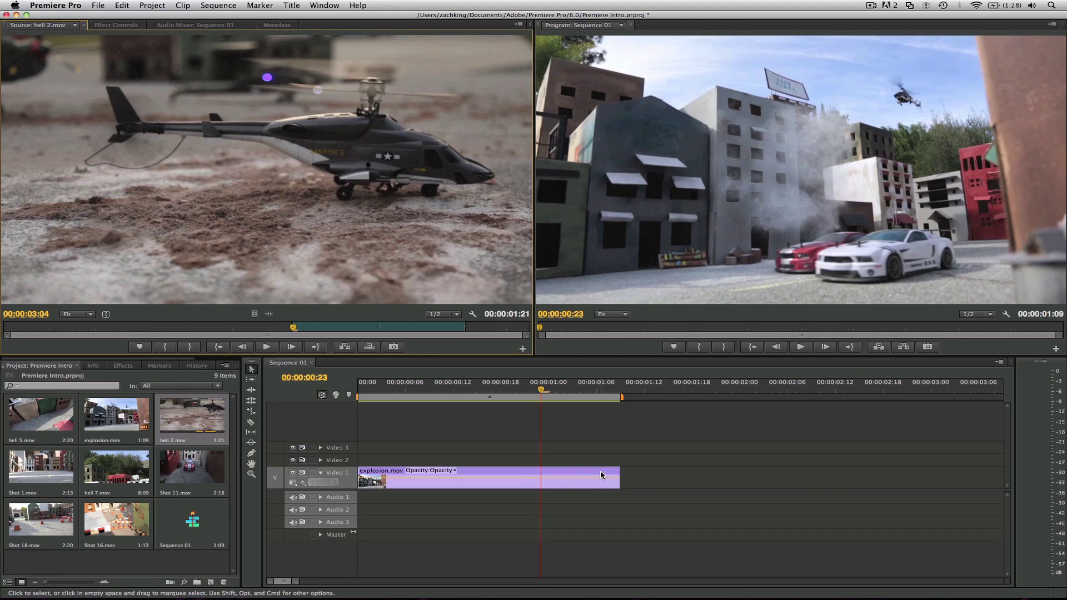
pyautogui.click(352, 349)
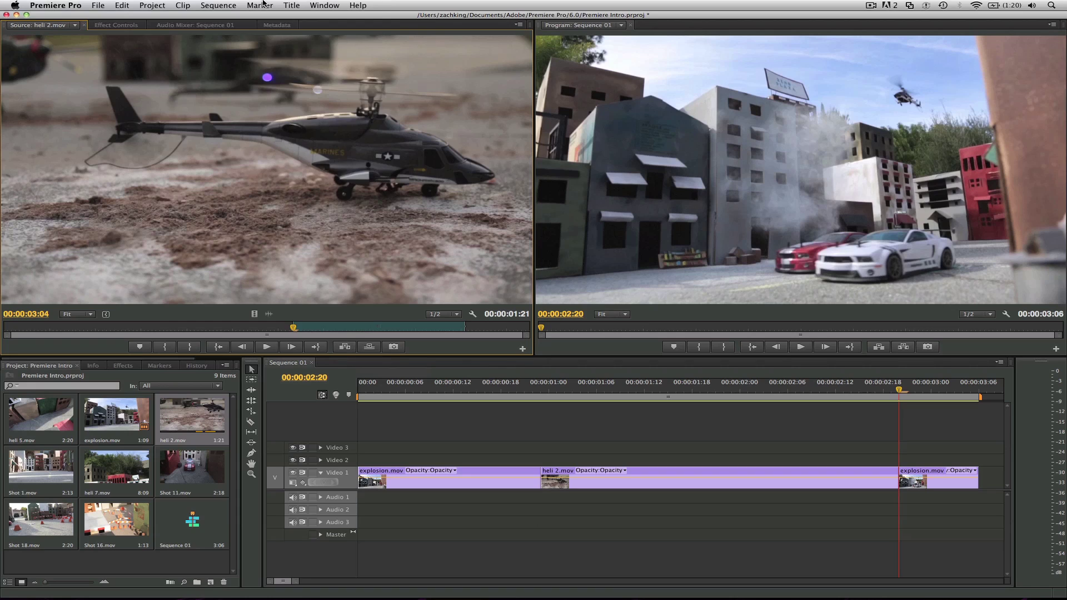
pyautogui.click(260, 5)
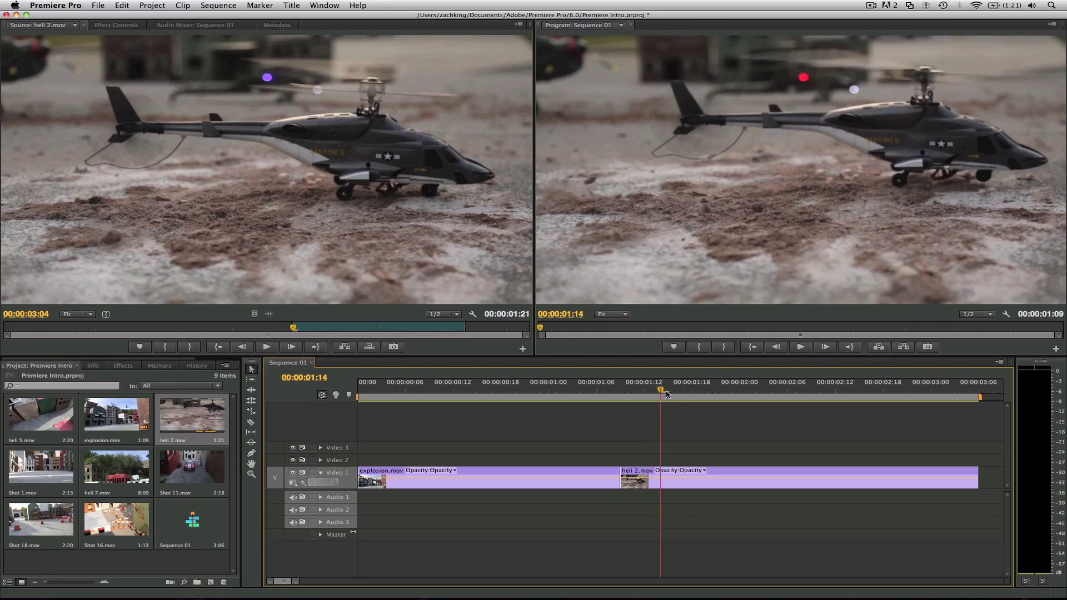
pyautogui.moveTo(660, 394)
pyautogui.mouseDown()
pyautogui.moveTo(717, 393)
pyautogui.moveTo(656, 392)
pyautogui.mouseUp()
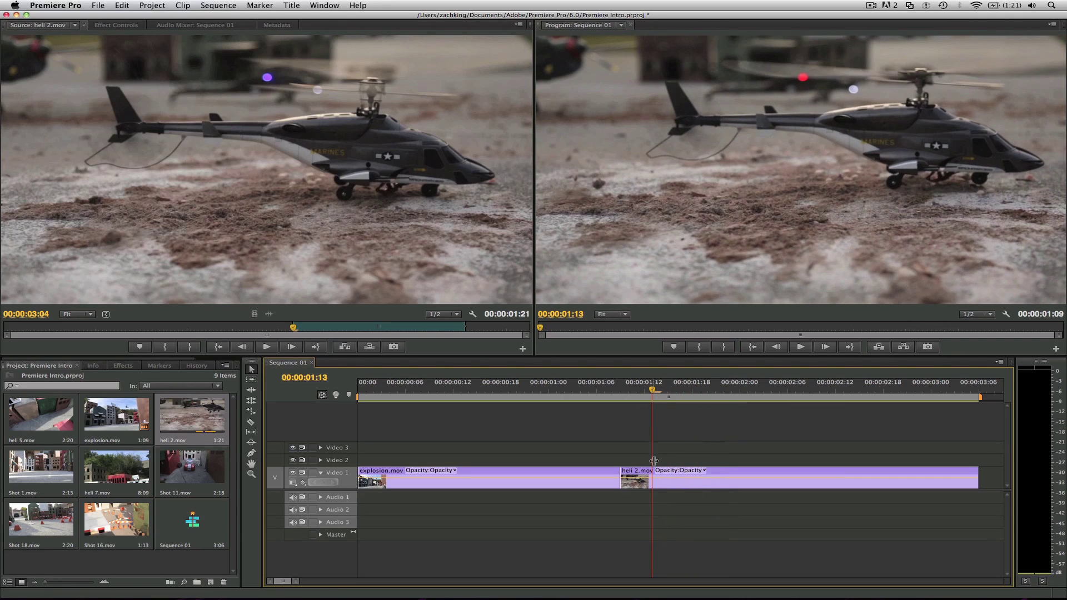
# Step: Move heli 2.mov on Video 1 and trim its start to butt against explosion.mov
pyautogui.moveTo(644, 484); pyautogui.dragTo(735, 485)
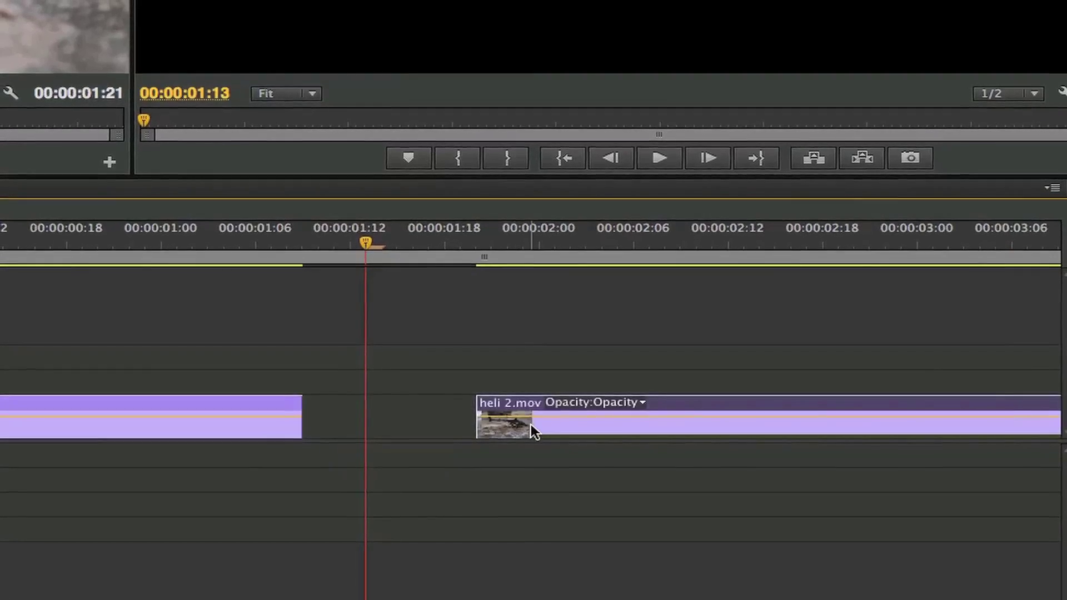
pyautogui.moveTo(479, 417); pyautogui.dragTo(325, 419)
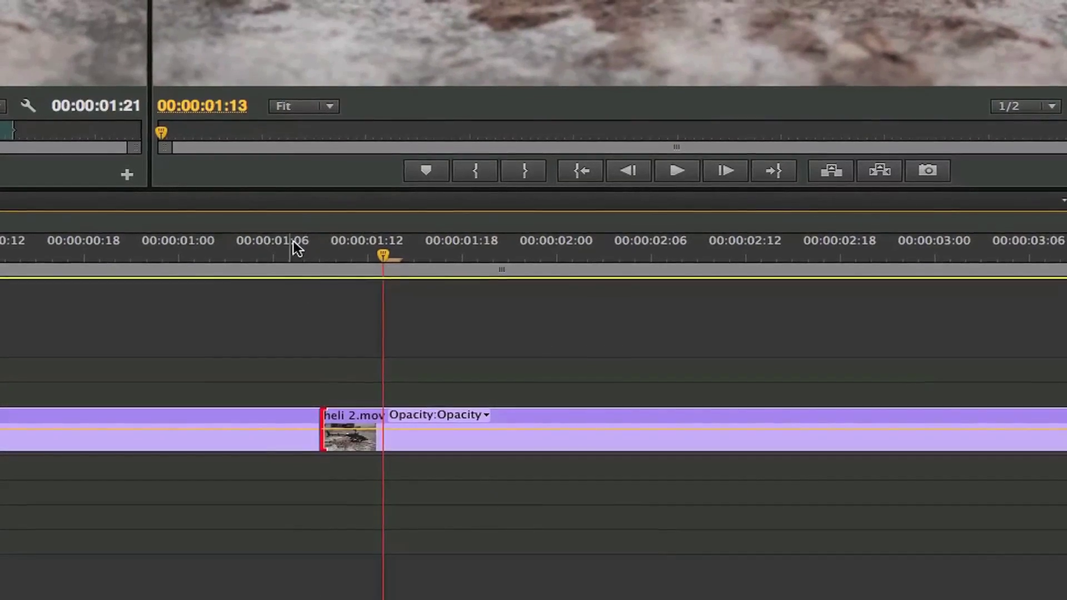
pyautogui.click(287, 248)
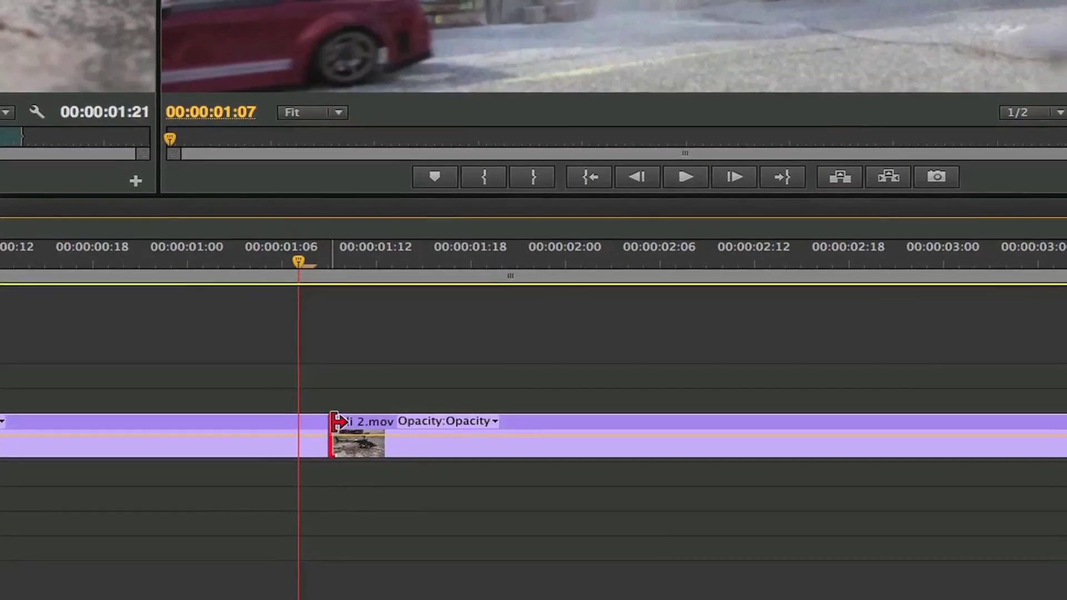
pyautogui.moveTo(336, 420)
pyautogui.mouseDown()
pyautogui.moveTo(496, 425)
pyautogui.moveTo(331, 431)
pyautogui.mouseUp()
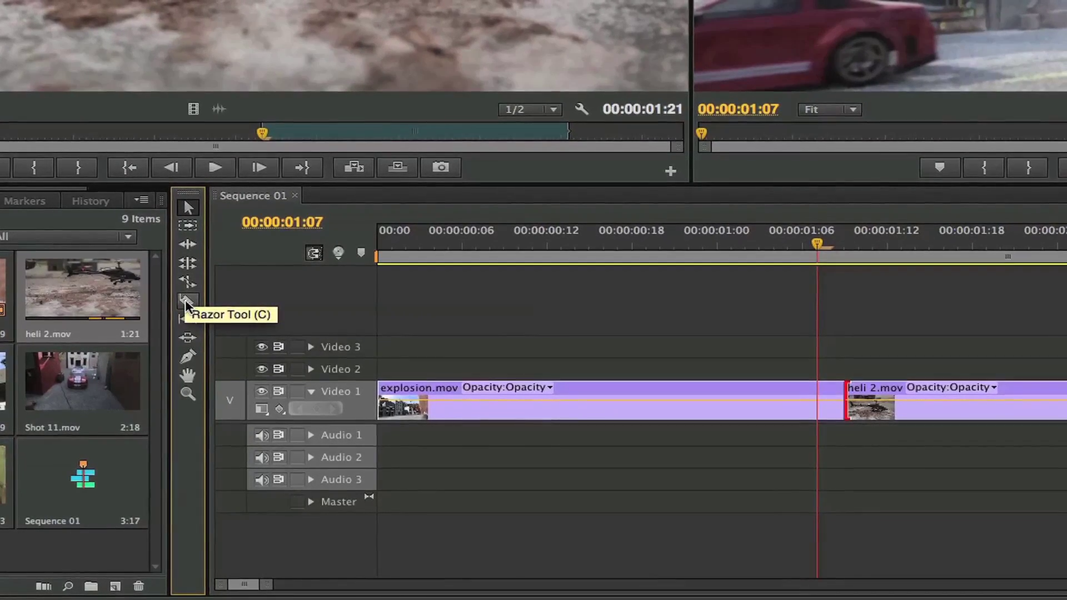
# Step: Slice explosion.mov into four pieces with three Razor cuts
pyautogui.click(183, 304)
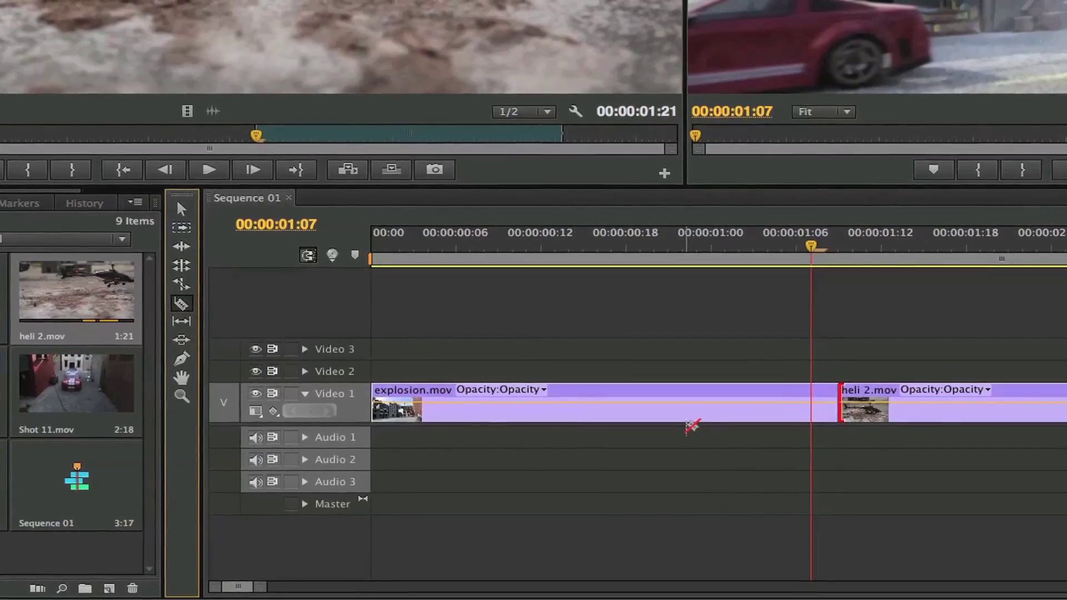
pyautogui.click(750, 410)
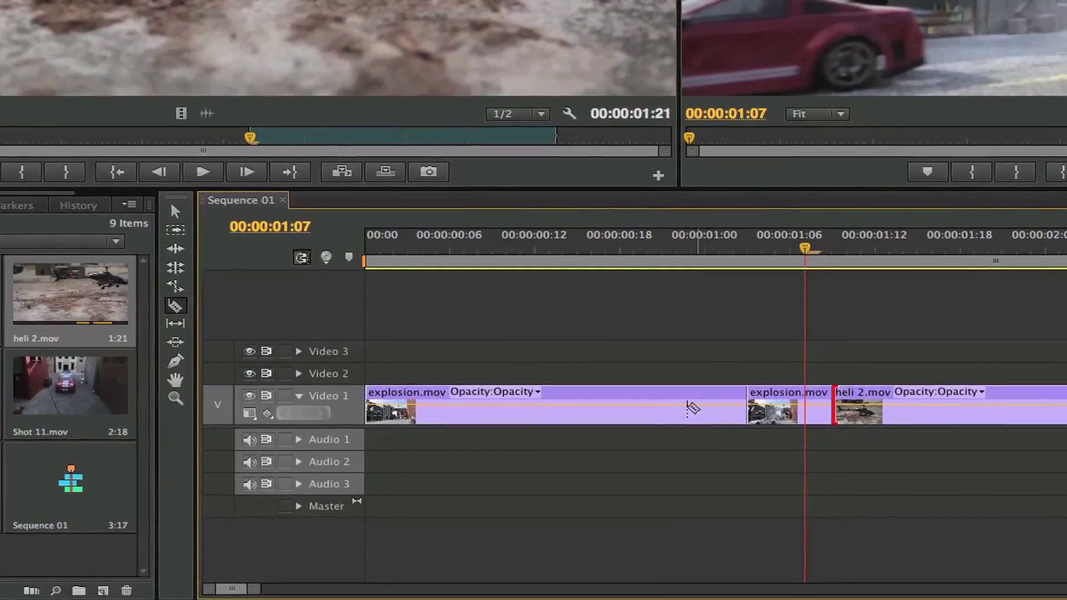
pyautogui.click(615, 411)
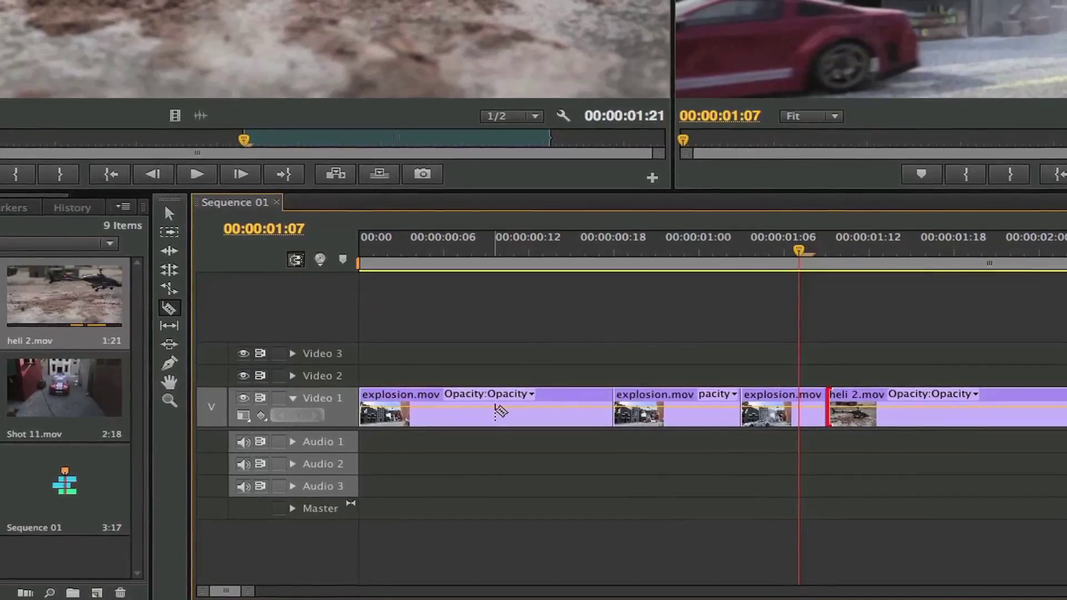
pyautogui.click(489, 410)
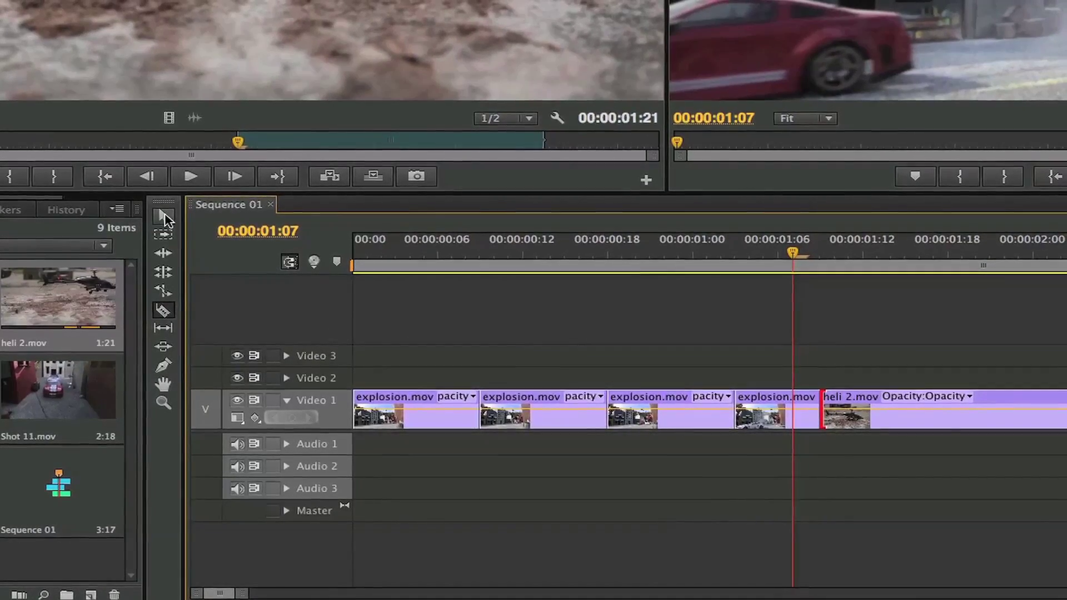
# Step: Delete the third explosion.mov piece, close its gap, and play back the 00:00:03:08 sequence
pyautogui.click(162, 220)
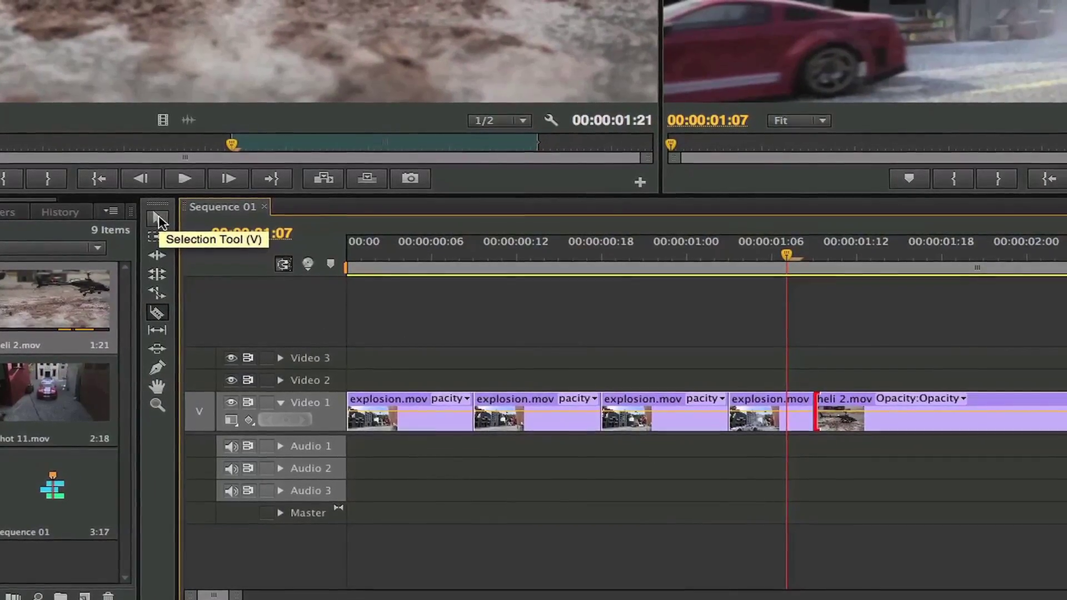
pyautogui.click(625, 422)
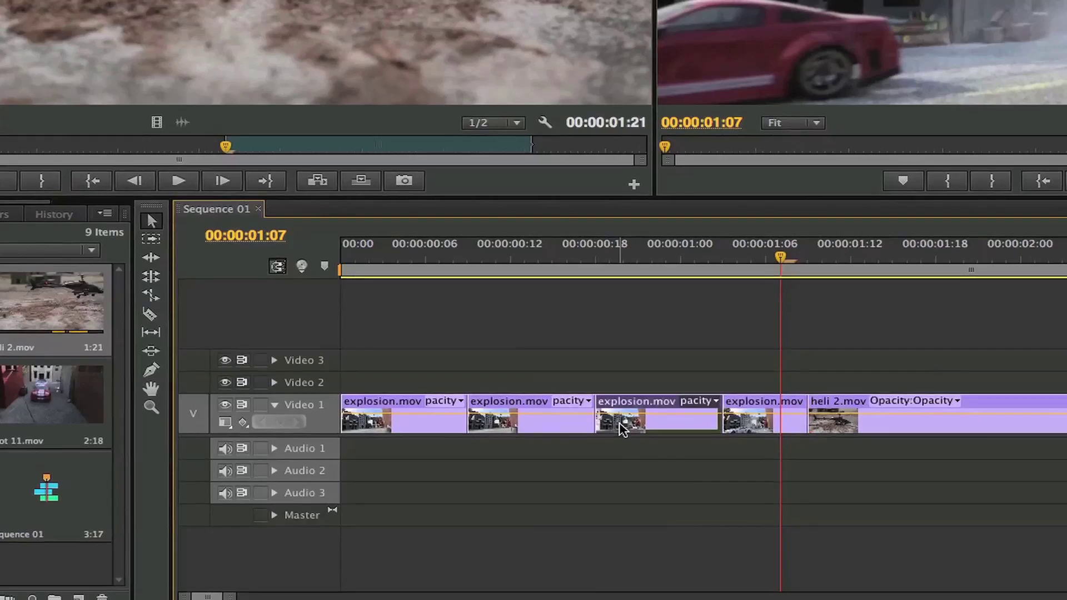
pyautogui.press('Delete')
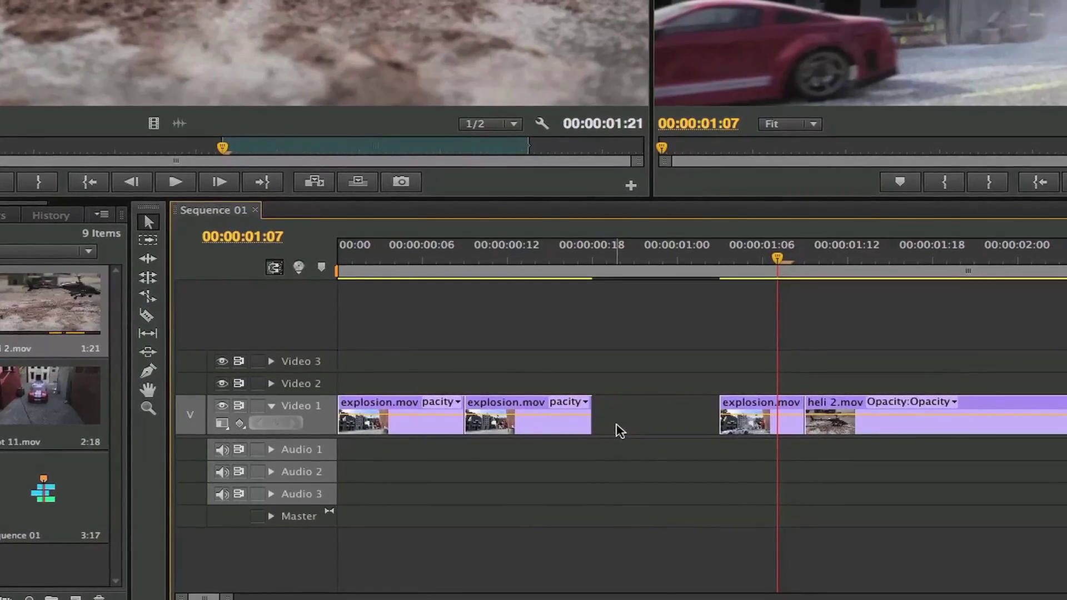
pyautogui.click(671, 424)
pyautogui.press('Delete')
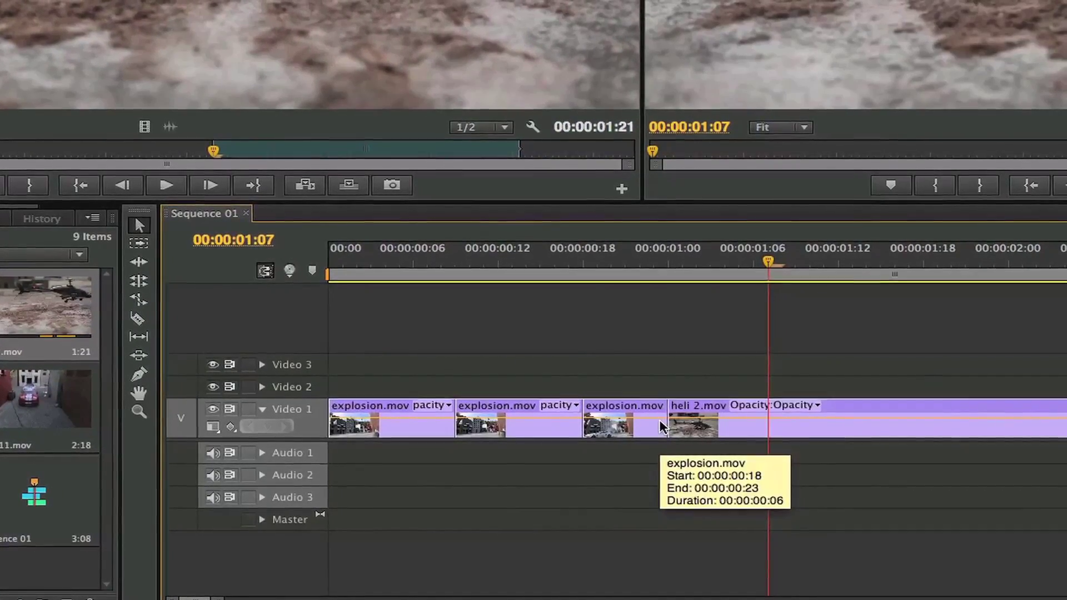
pyautogui.click(528, 262)
pyautogui.press('space')
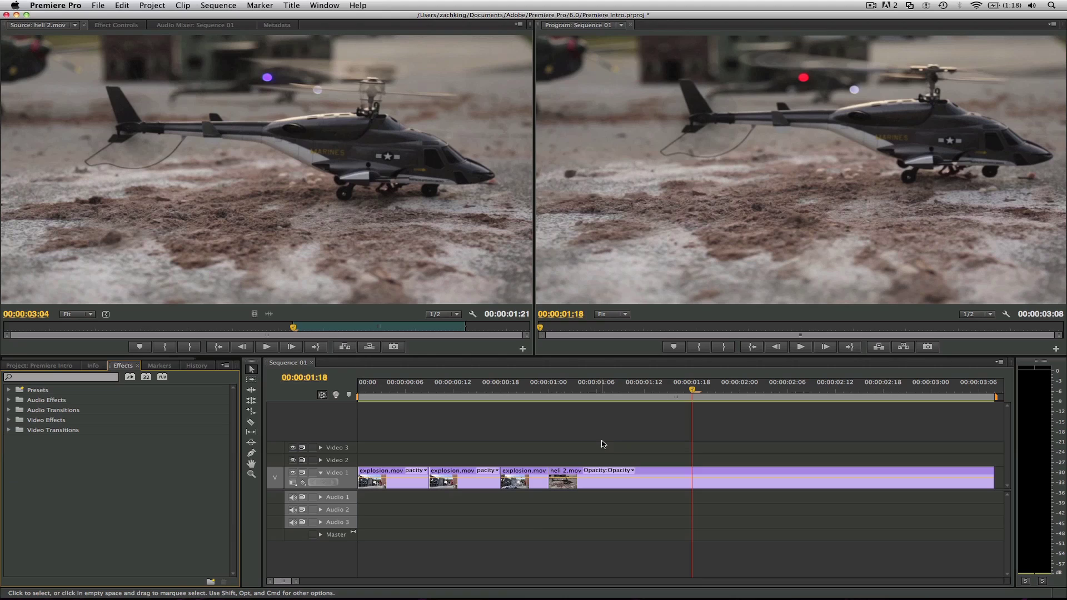
pyautogui.click(604, 444)
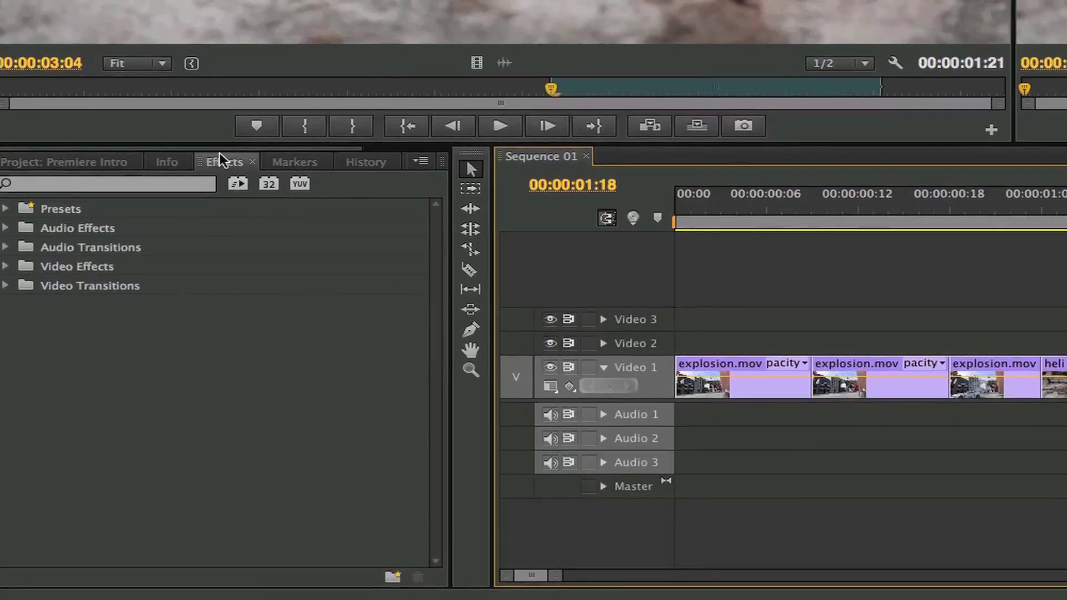
# Step: Place a Cross Dissolve between the last explosion.mov piece and heli 2.mov
pyautogui.click(6, 292)
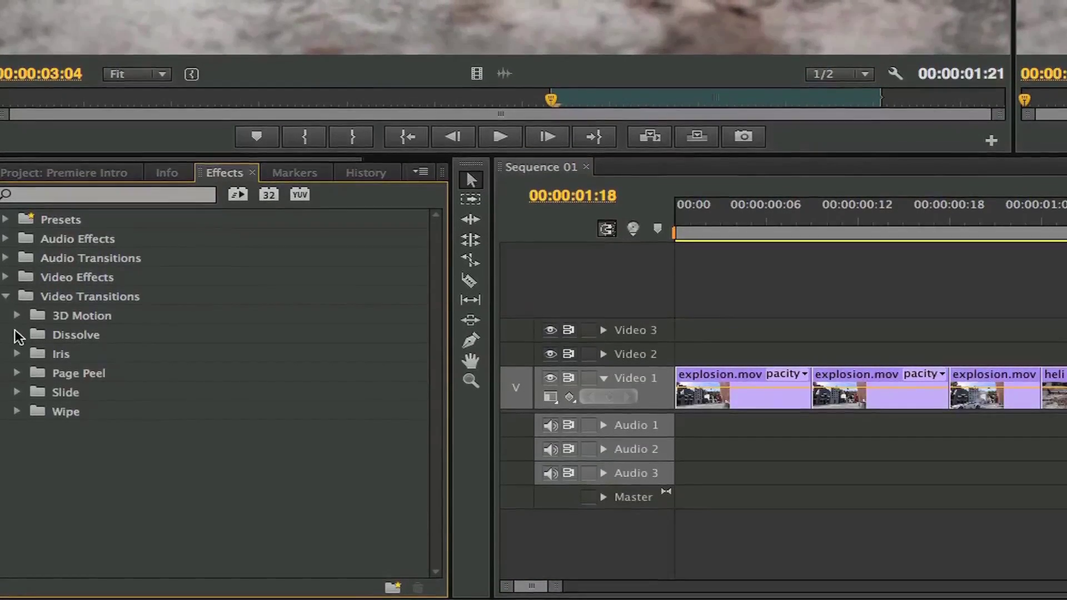
pyautogui.click(16, 334)
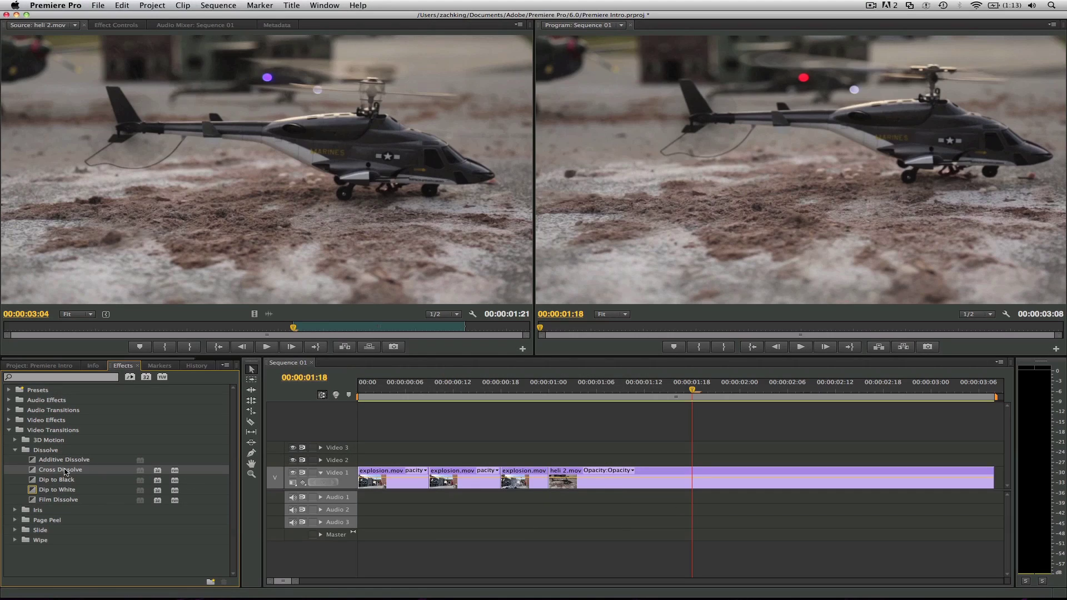
pyautogui.moveTo(65, 472); pyautogui.dragTo(549, 486)
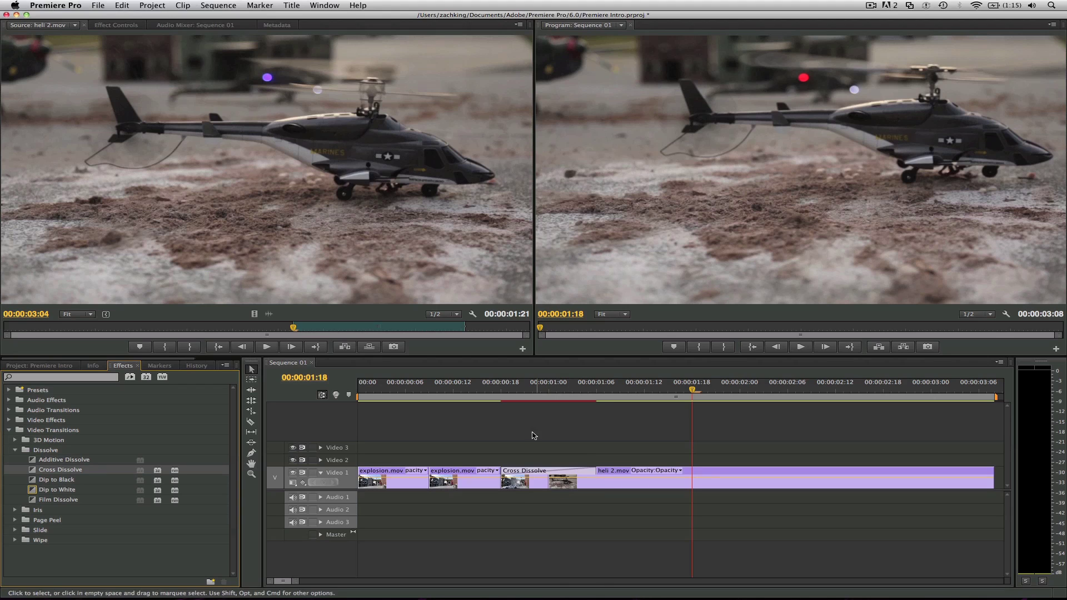
# Step: Play through the 00:00:00:12 dissolve, test its length, and view heli 2.mov
pyautogui.click(508, 389)
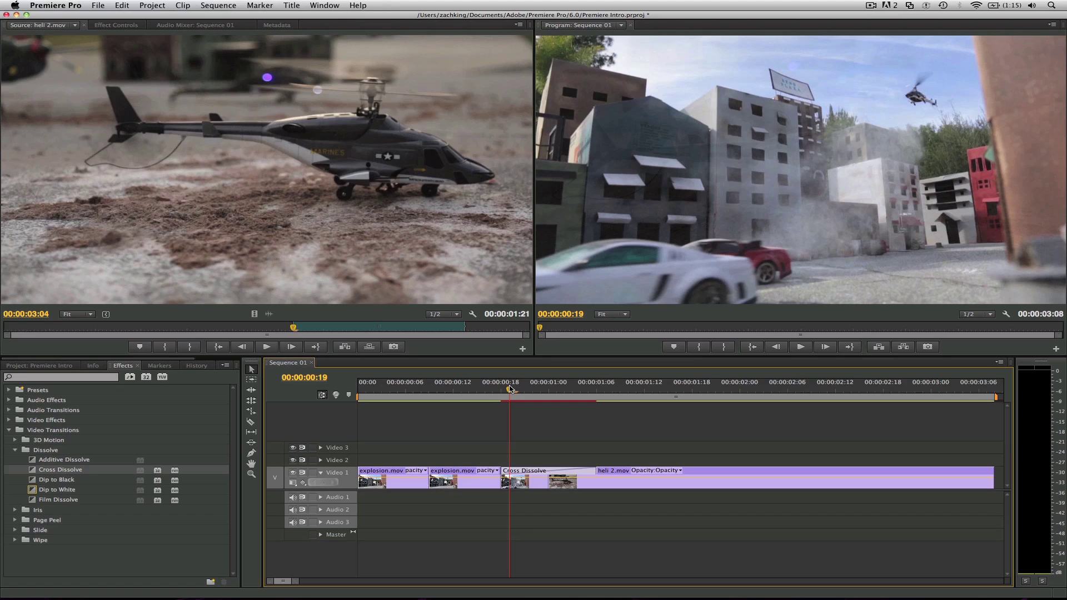
pyautogui.press('space')
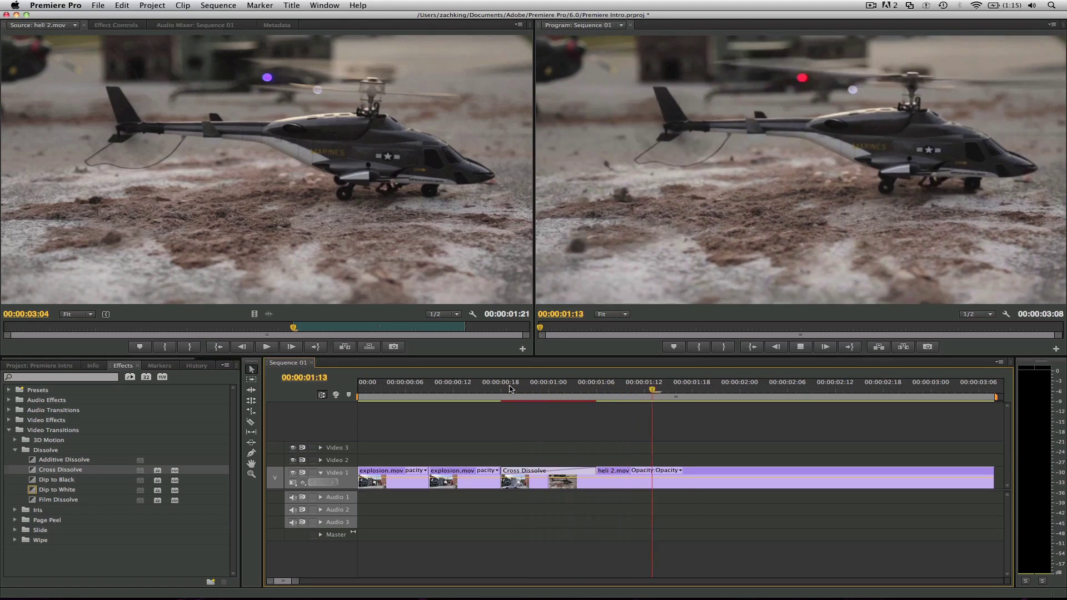
pyautogui.press('space')
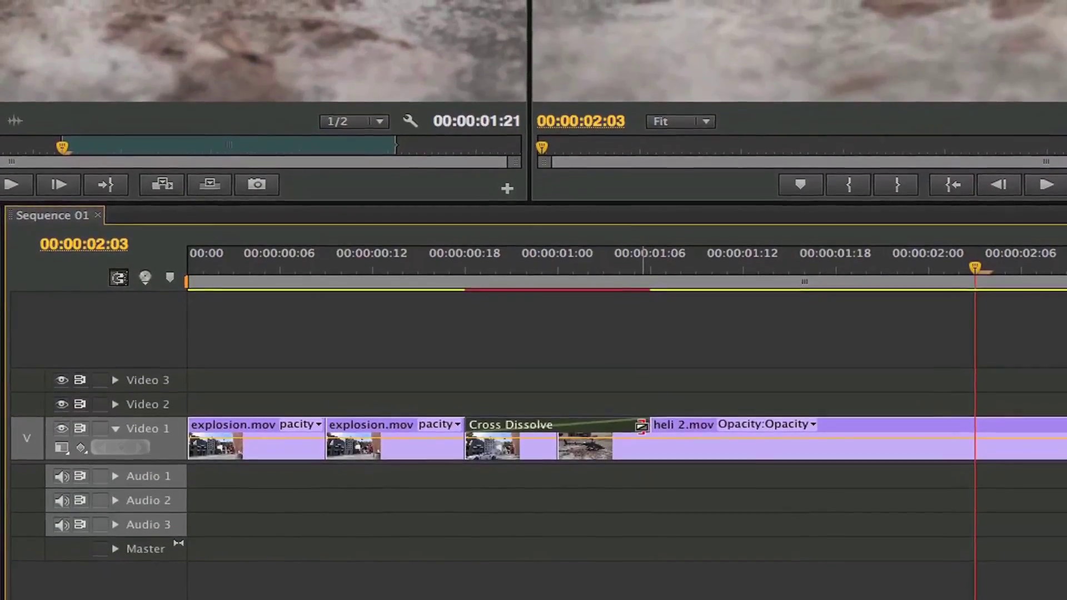
pyautogui.moveTo(641, 426); pyautogui.dragTo(626, 442)
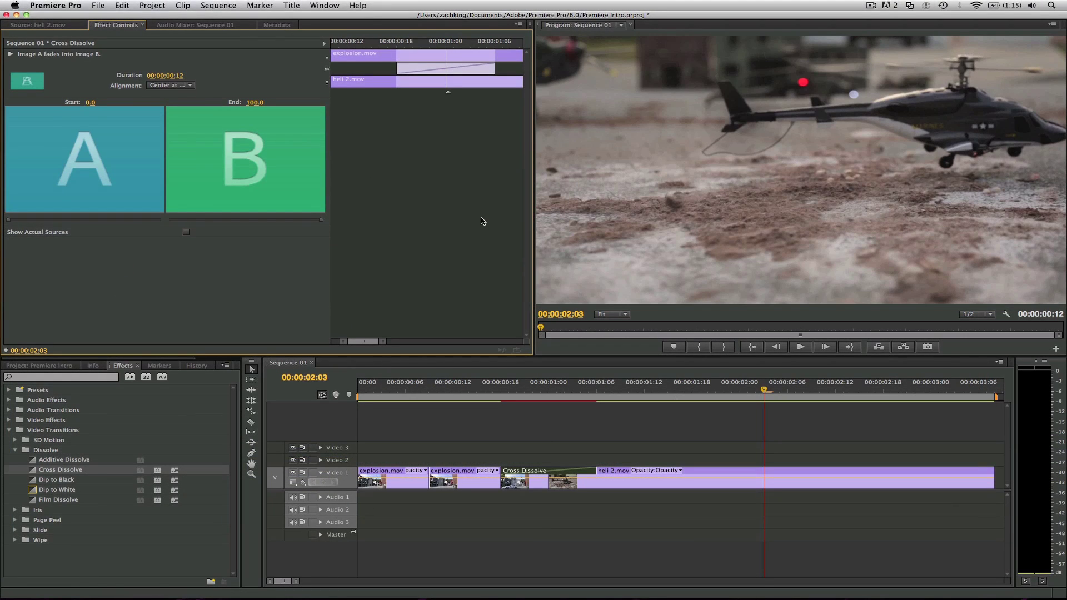
pyautogui.doubleClick(695, 479)
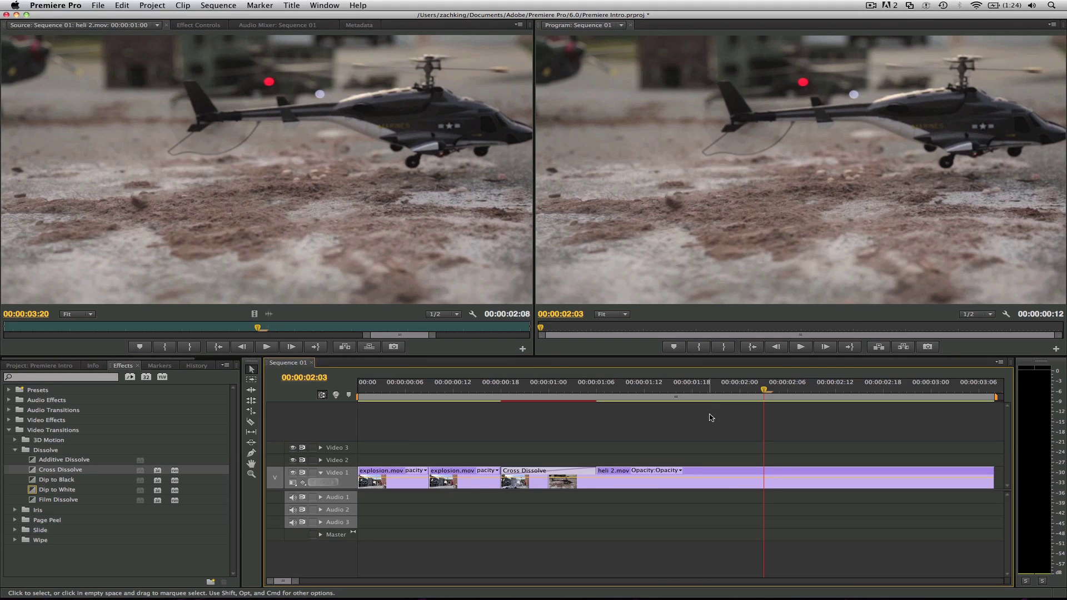
# Step: Create a new still title named 'Intro title'
pyautogui.click(291, 5)
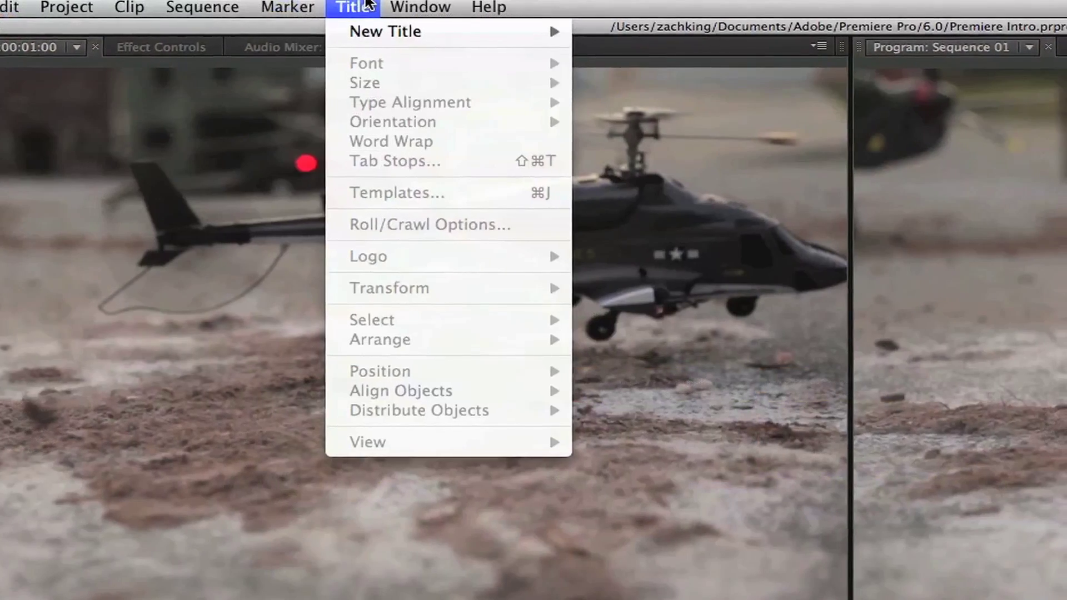
pyautogui.moveTo(357, 32)
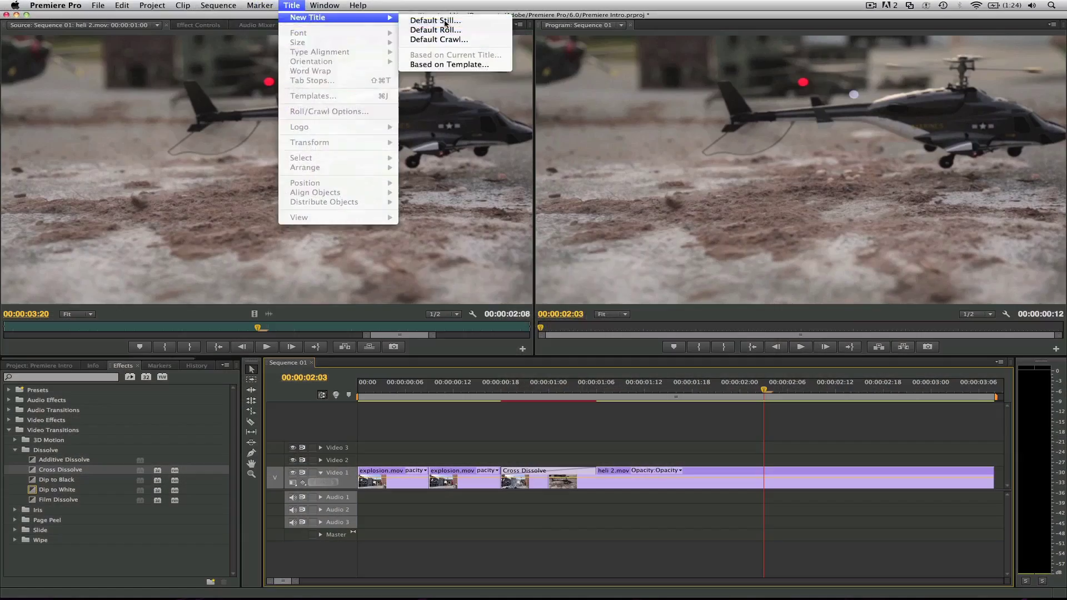
pyautogui.click(599, 42)
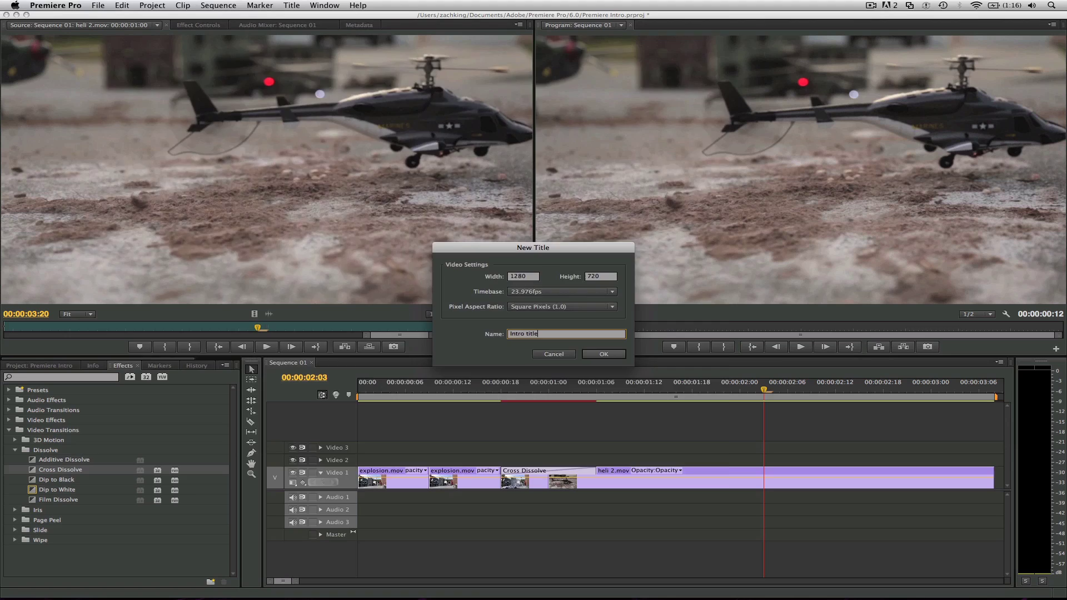
pyautogui.write('Intro title')
pyautogui.press('Return')
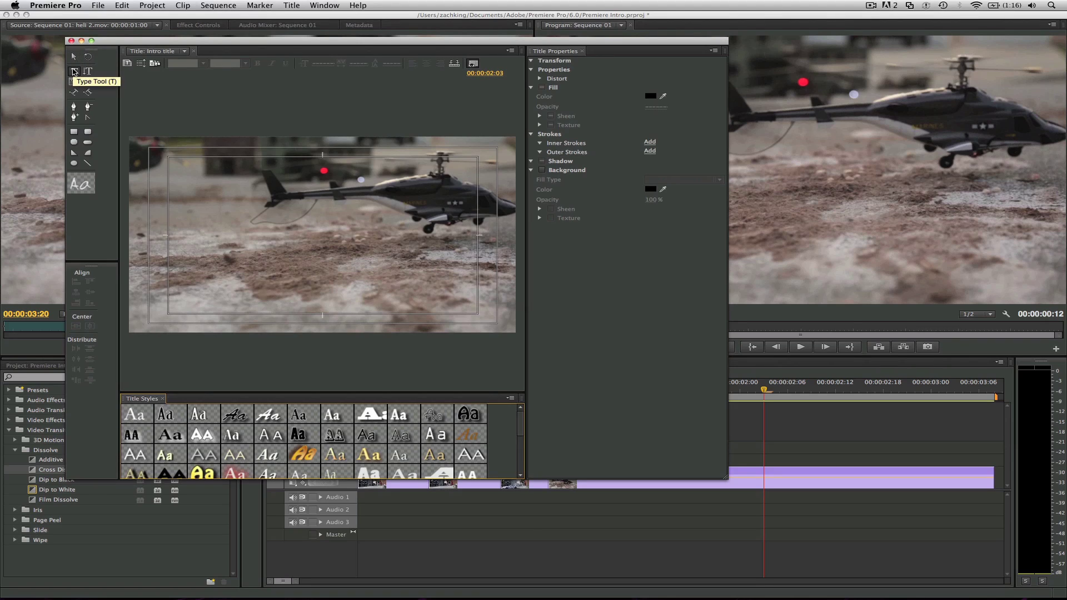
# Step: Choose the Type tool and apply the Myriad Italic Water 55 title style
pyautogui.click(74, 72)
pyautogui.scroll(-2, 195, 439)
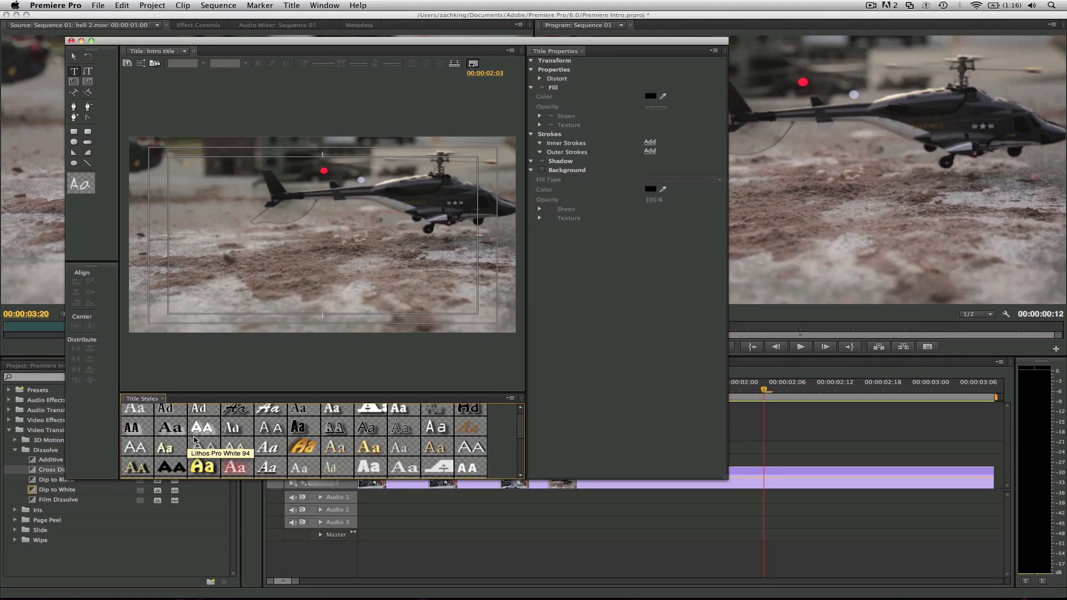
pyautogui.scroll(-3, 194, 439)
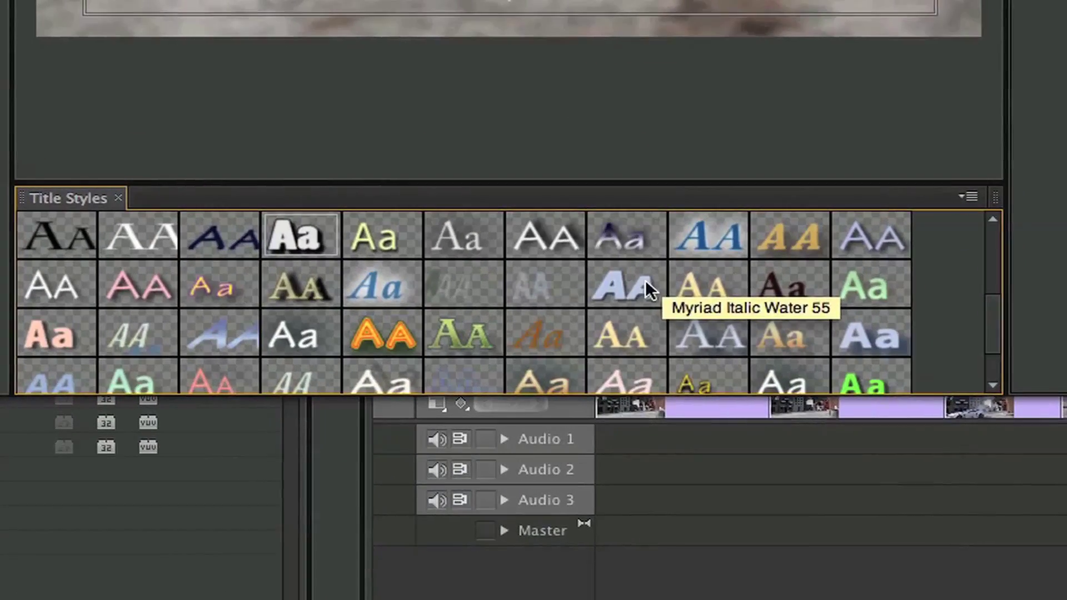
pyautogui.click(645, 285)
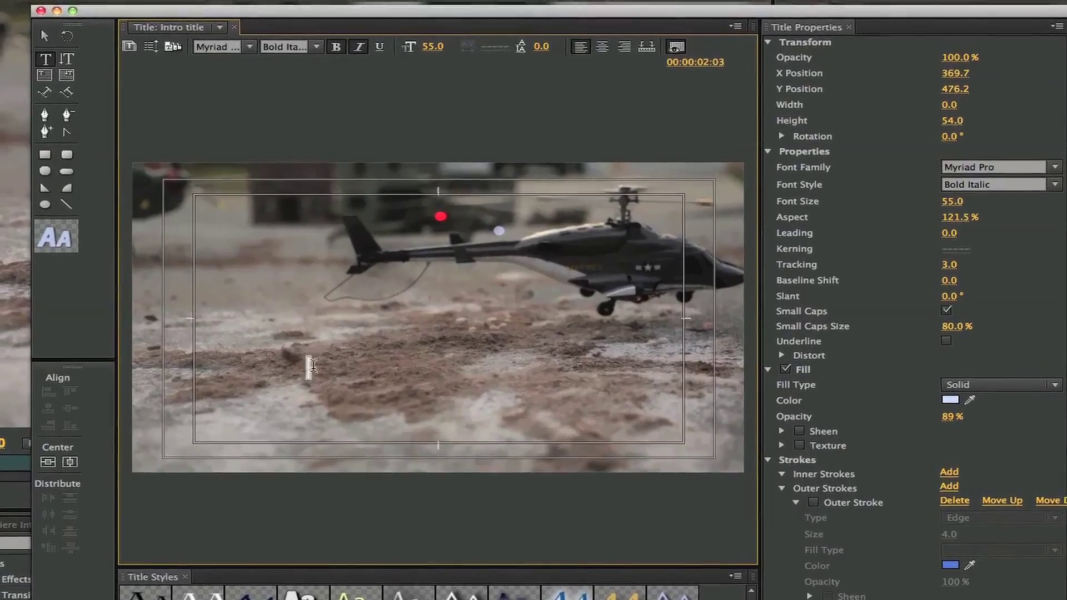
# Step: Type 'Directed by Zach King', size it to 76, and move it lower-left
pyautogui.write('Directed by Zch')
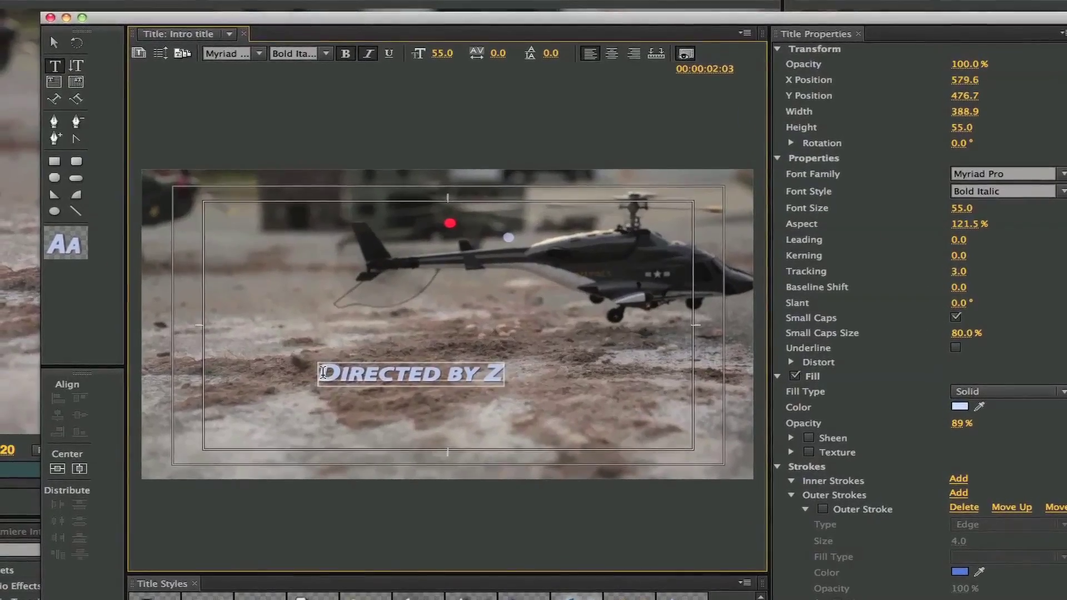
pyautogui.press('BackSpace')
pyautogui.press('BackSpace')
pyautogui.write('ach King')
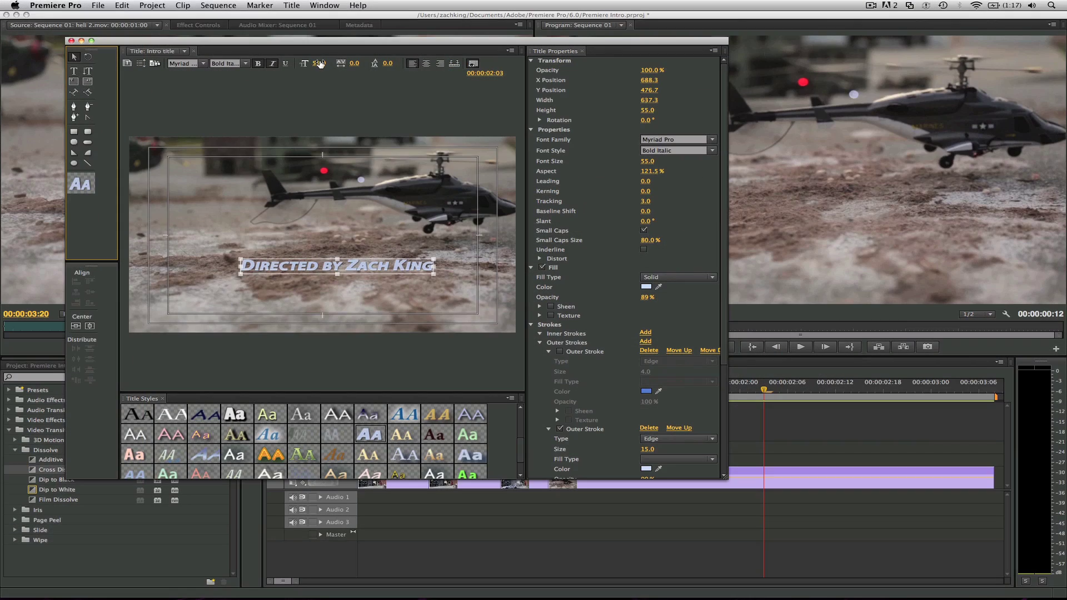
pyautogui.moveTo(320, 64); pyautogui.dragTo(324, 62)
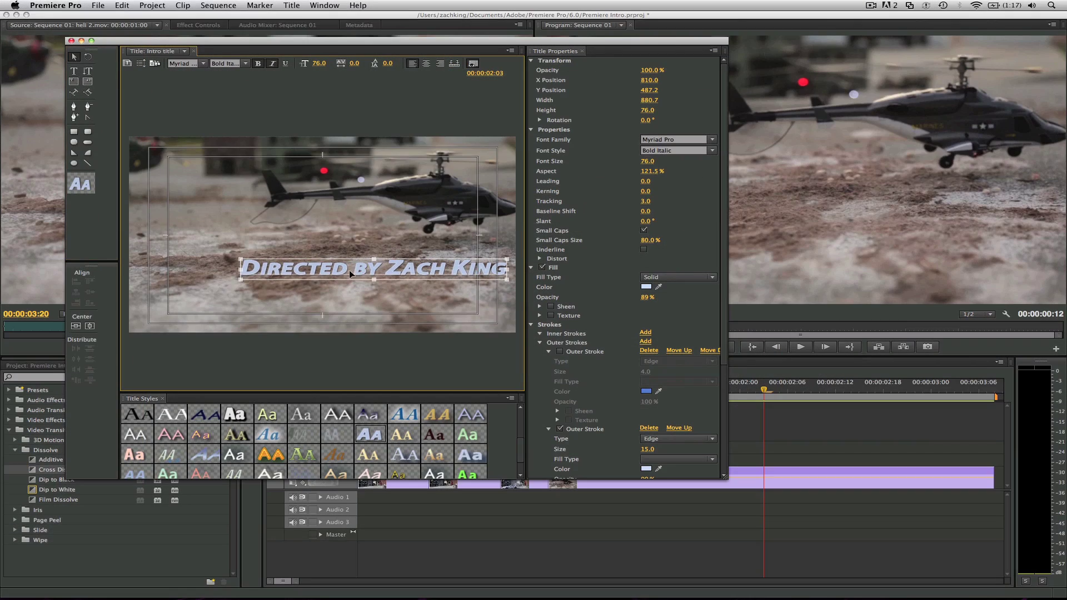
pyautogui.moveTo(349, 271); pyautogui.dragTo(295, 305)
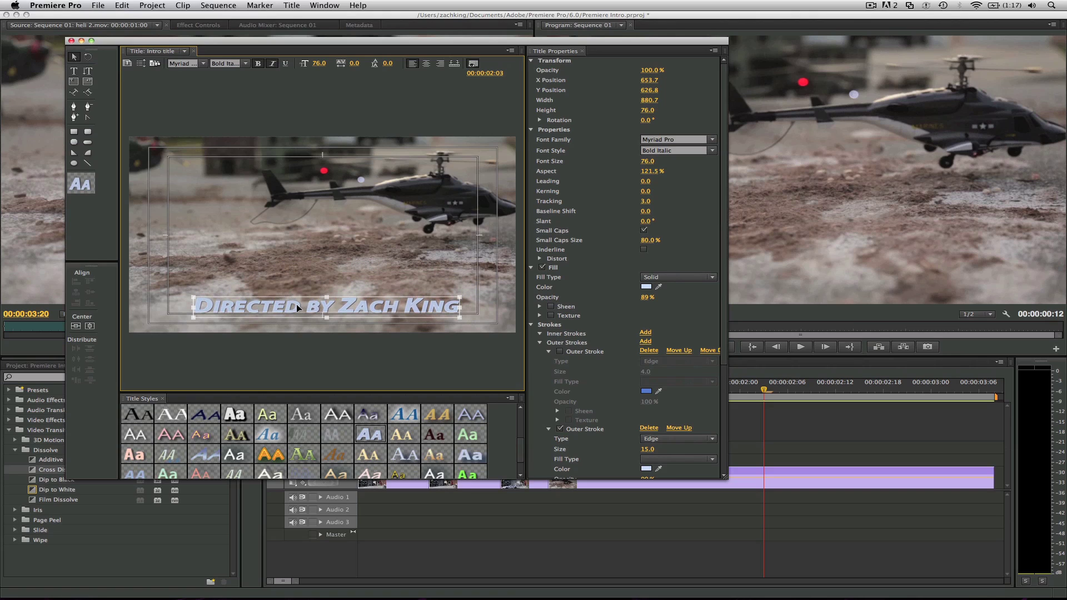
# Step: Give the credit text a solid bright orange fill, then deselect it
pyautogui.click(656, 278)
pyautogui.click(668, 284)
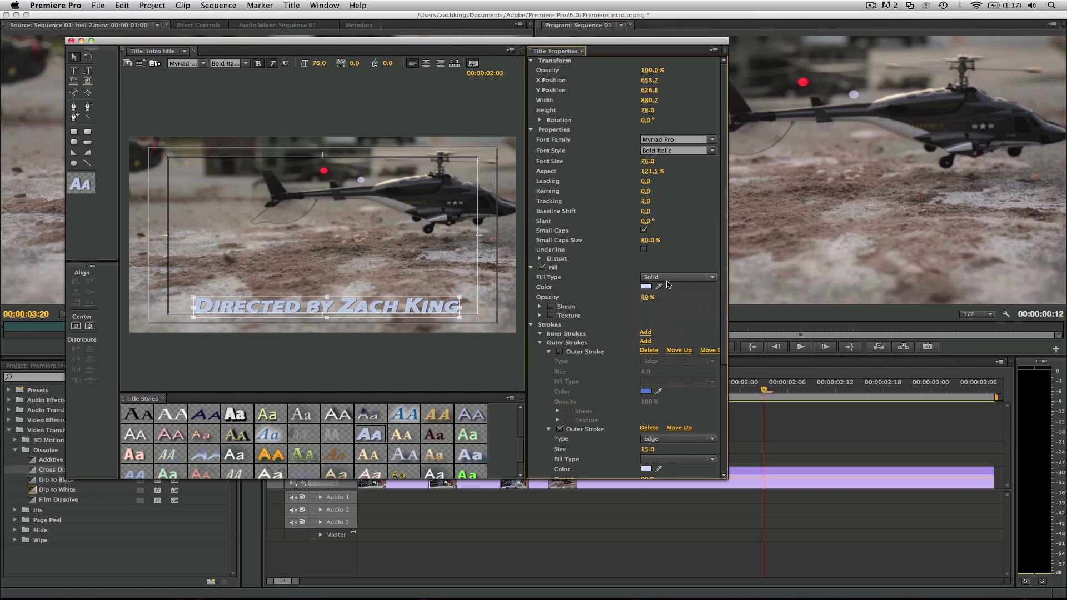
pyautogui.click(644, 287)
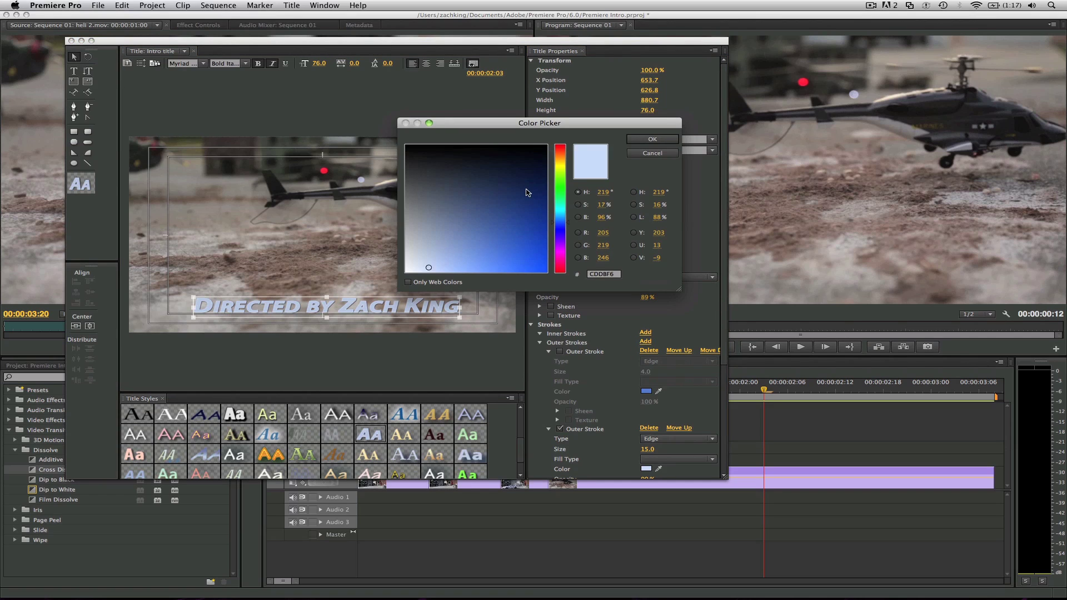
pyautogui.click(535, 206)
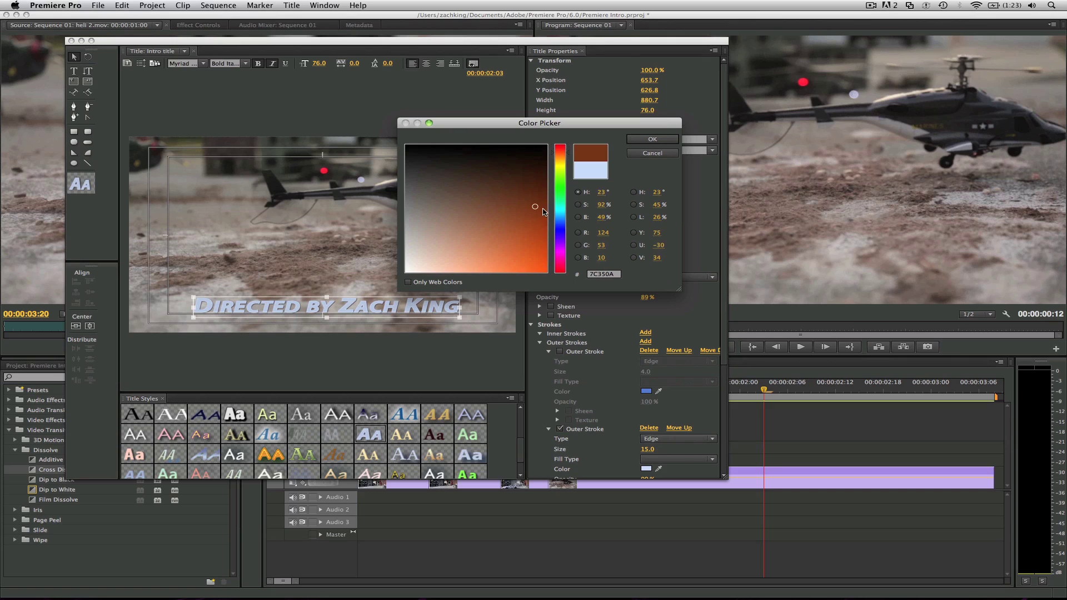
pyautogui.click(536, 232)
pyautogui.click(662, 140)
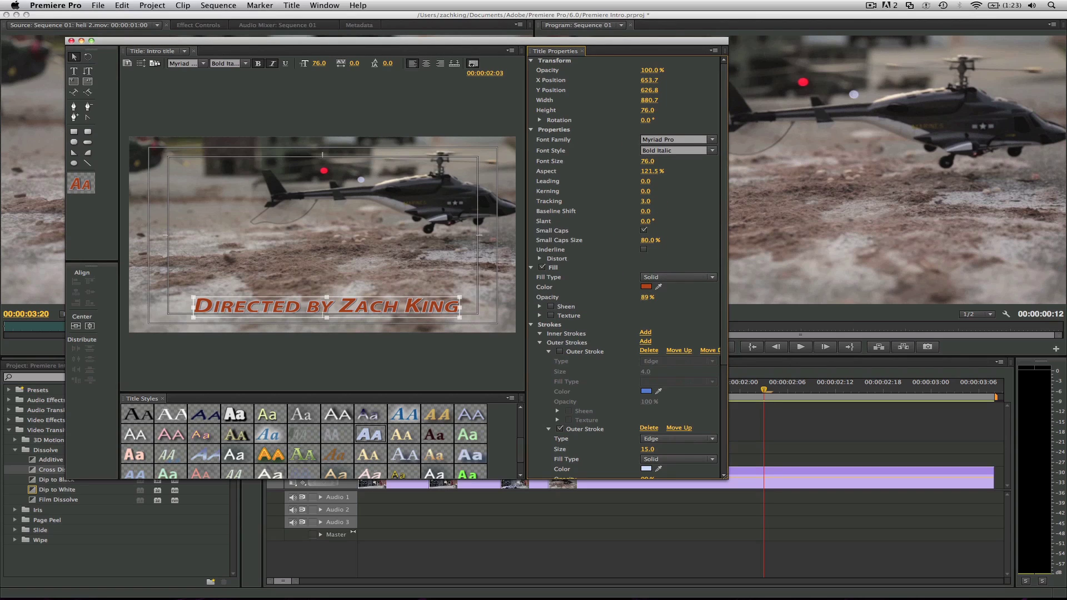
pyautogui.scroll(-5, 639, 300)
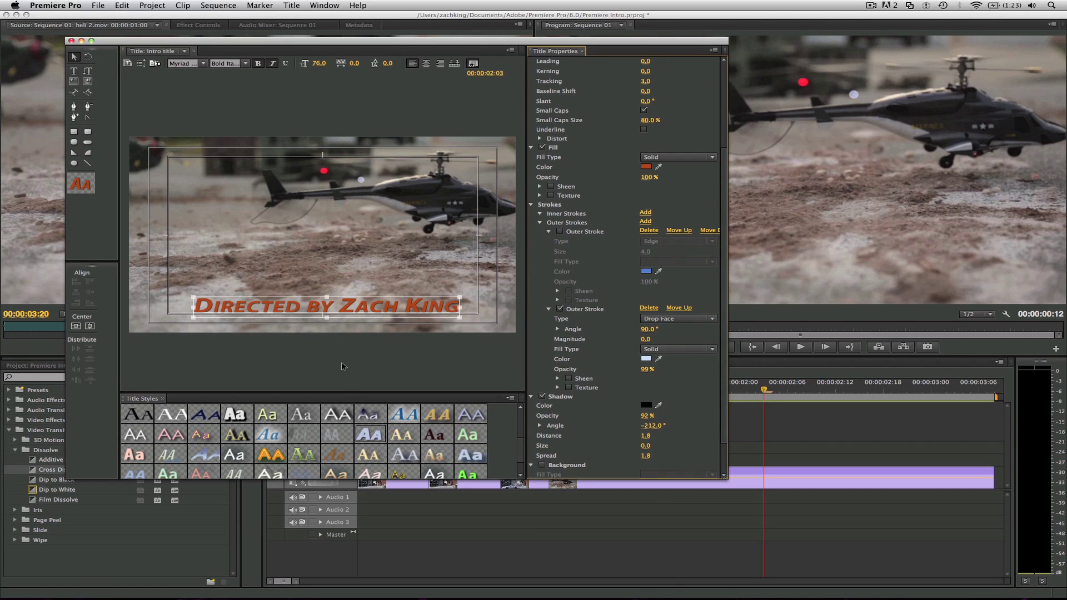
pyautogui.click(205, 63)
pyautogui.click(414, 127)
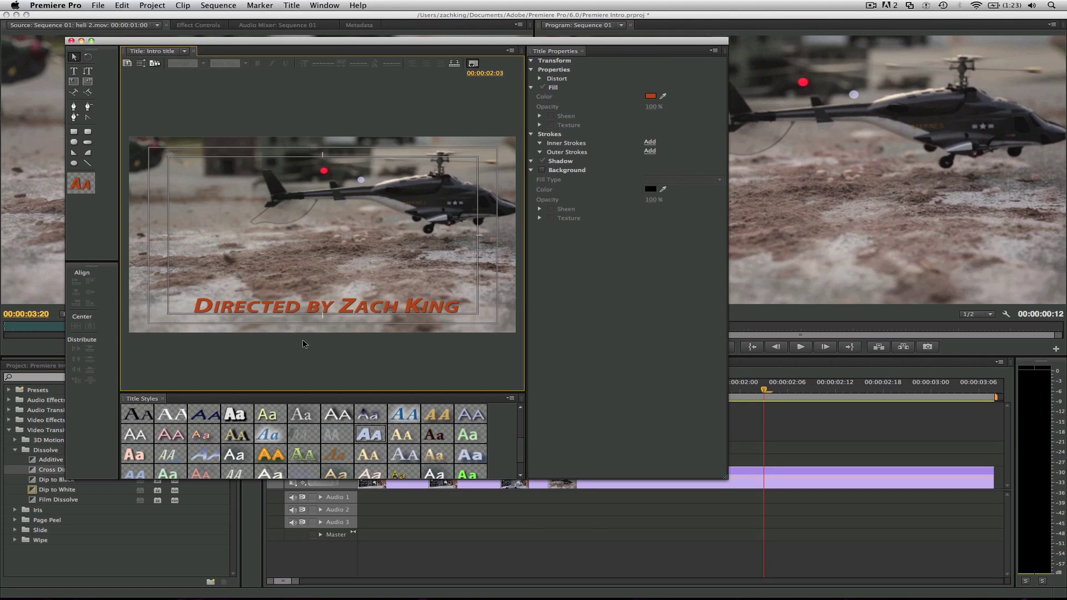
# Step: Close the Titler and place Intro title on Video 2 above heli 2.mov
pyautogui.click(70, 41)
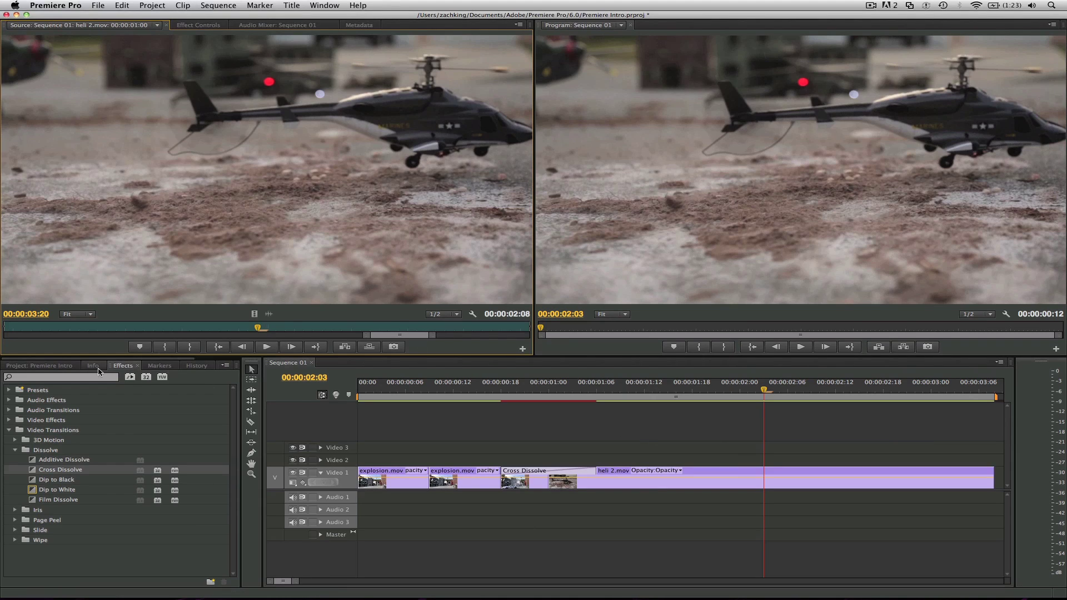
pyautogui.click(65, 366)
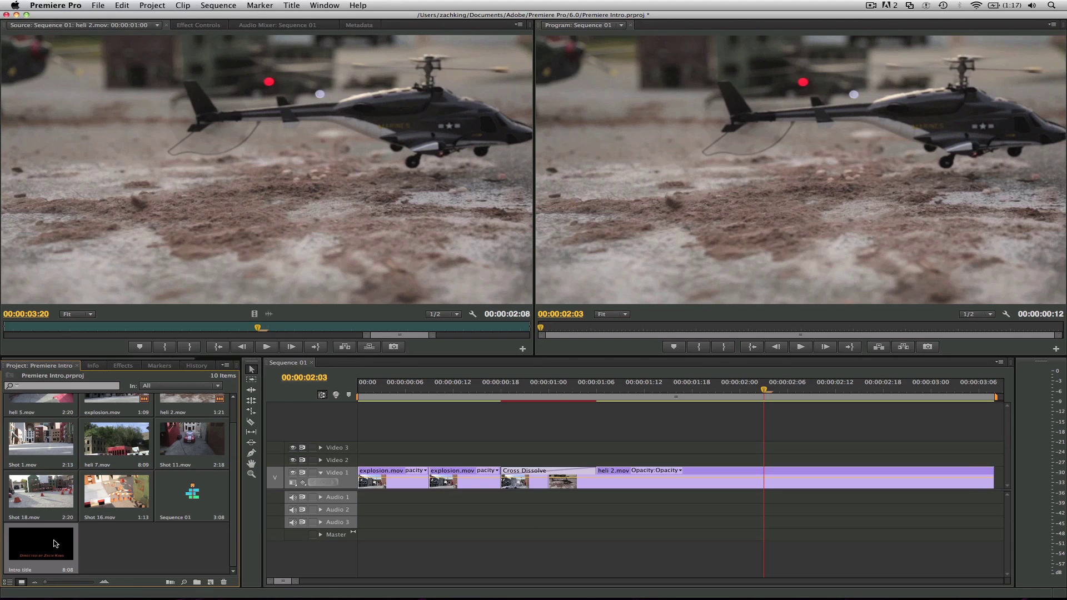
pyautogui.moveTo(54, 544); pyautogui.dragTo(767, 461)
pyautogui.scroll(-5, 674, 453)
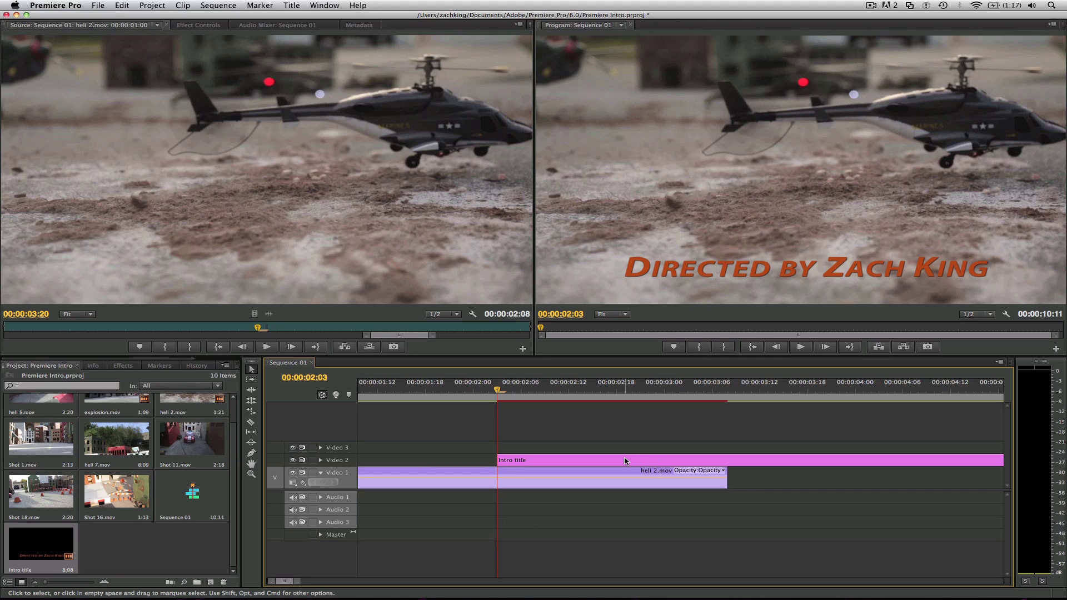
# Step: Trim Intro title to end where heli 2.mov ends, then play the sequence
pyautogui.click(253, 422)
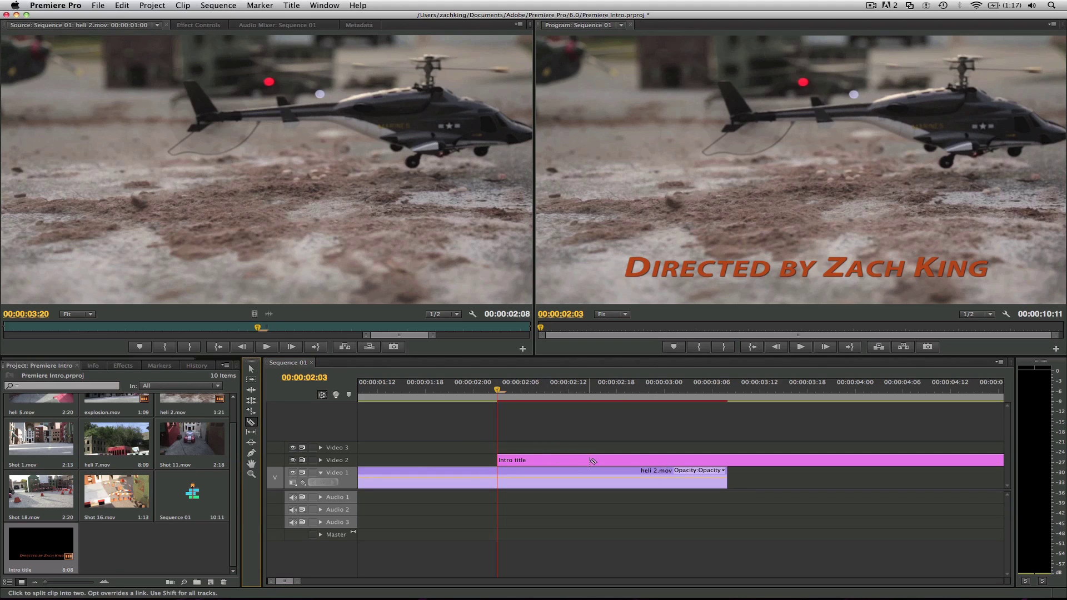
pyautogui.click(729, 459)
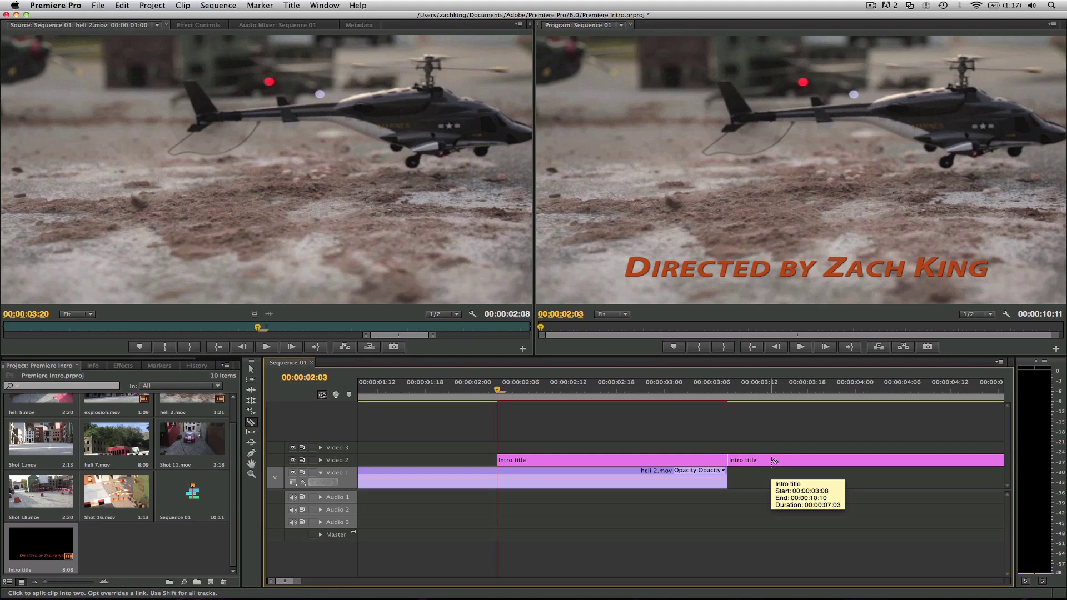
pyautogui.press('v')
pyautogui.click(771, 462)
pyautogui.press('Delete')
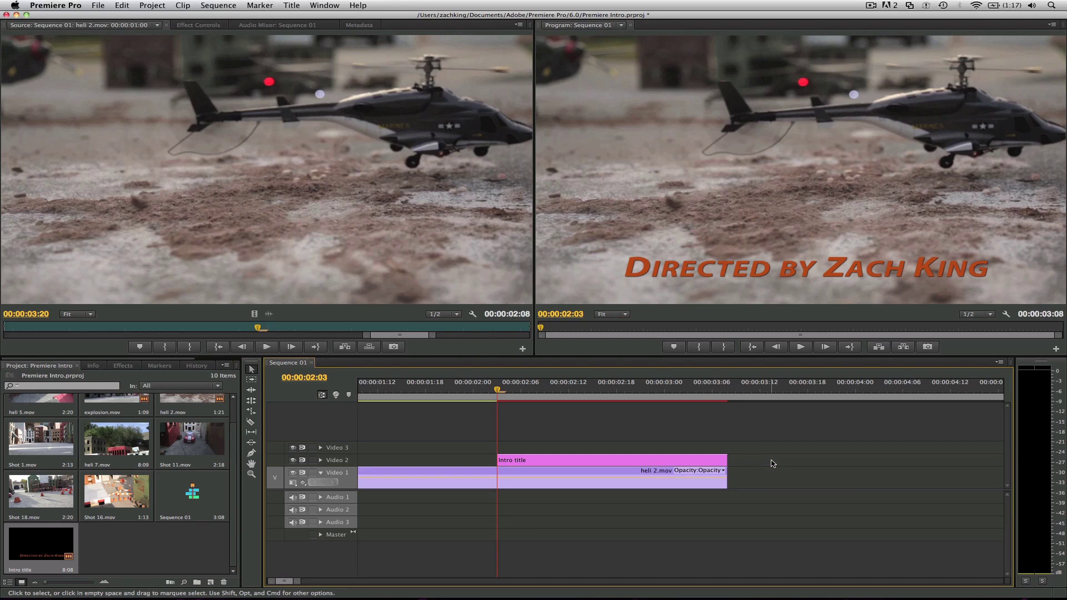
pyautogui.press('space')
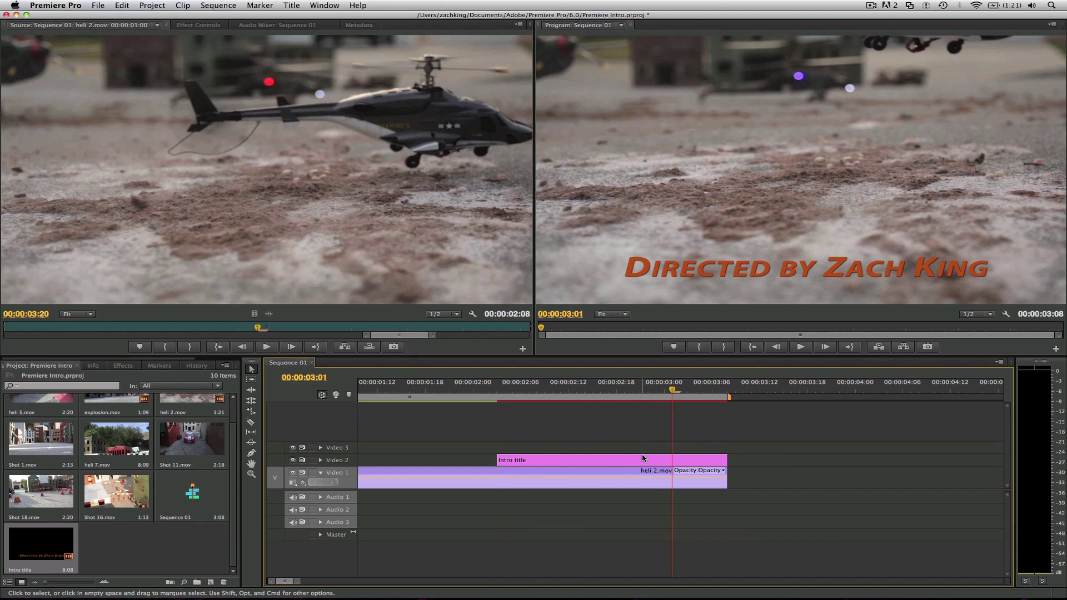
# Step: Put a Cross Dissolve on the Intro title's start and play the fade-in
pyautogui.click(131, 366)
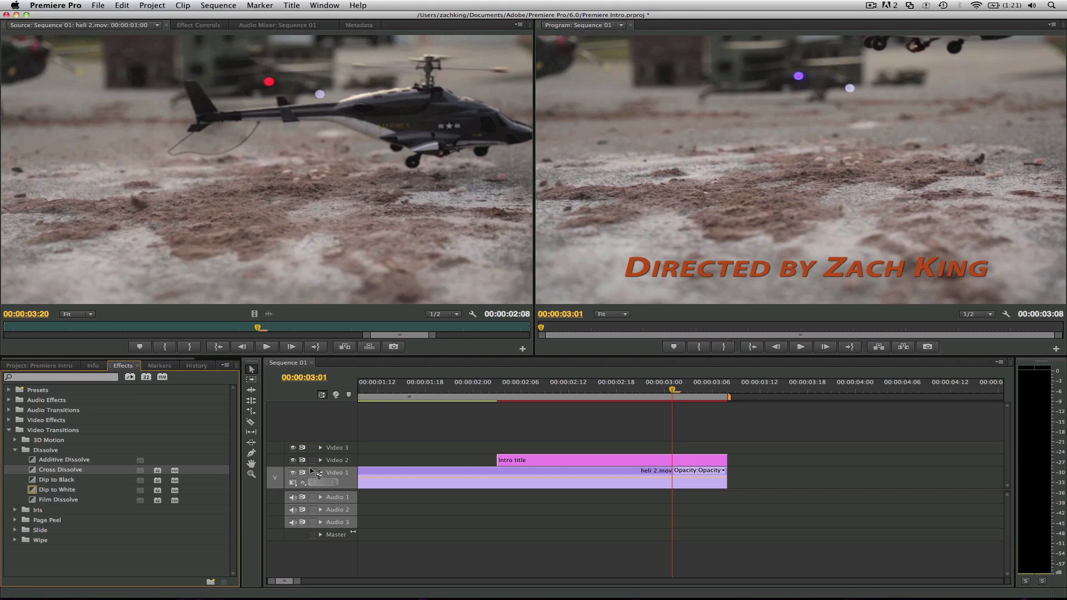
pyautogui.moveTo(318, 474); pyautogui.dragTo(506, 462)
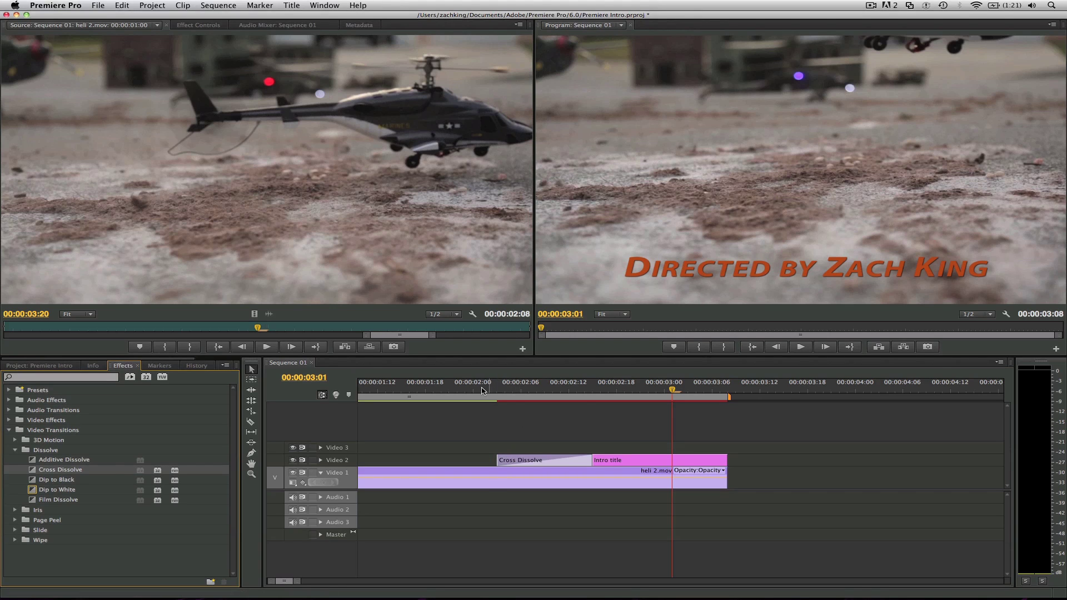
pyautogui.click(482, 391)
pyautogui.press('space')
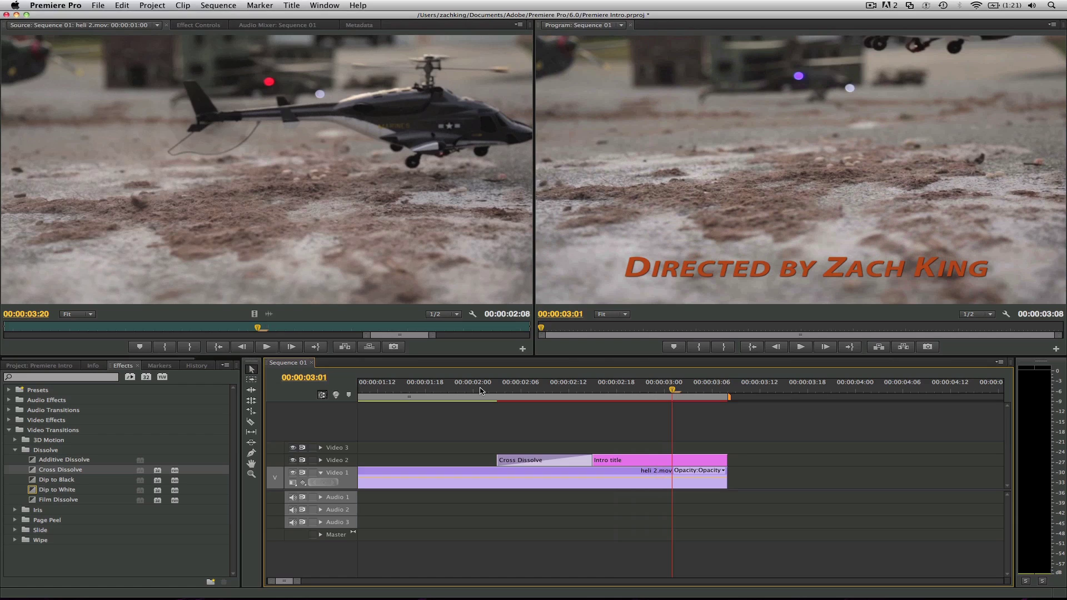